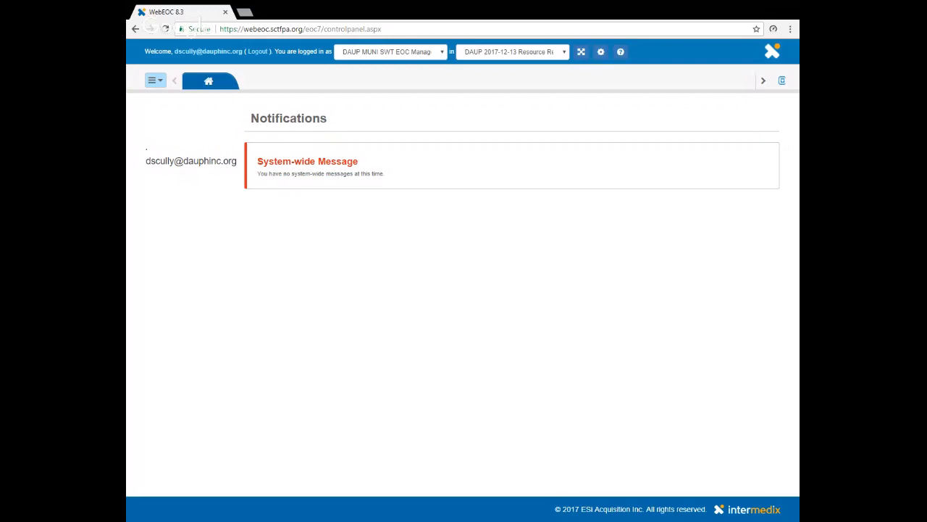
Step: Open the 80 Mission/Resource Request board, check the current position's own requests, and display all requests
click(158, 81)
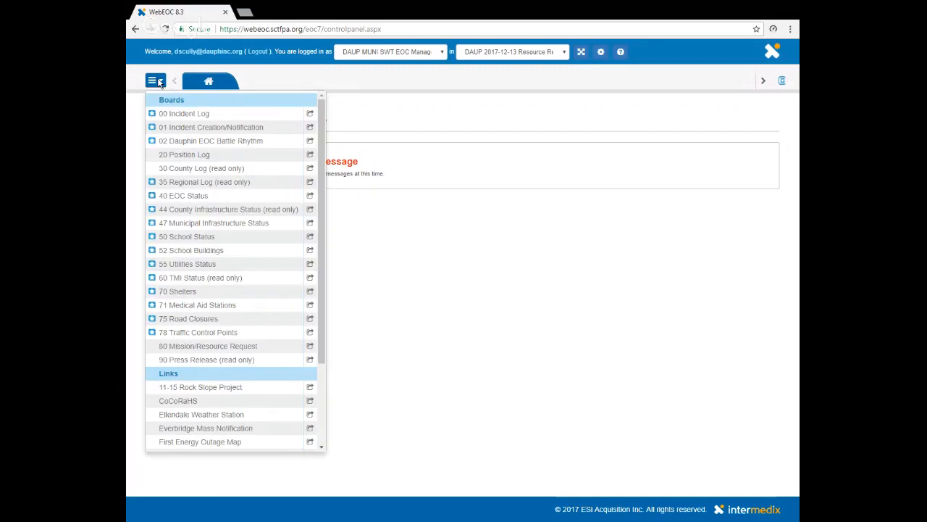
click(210, 349)
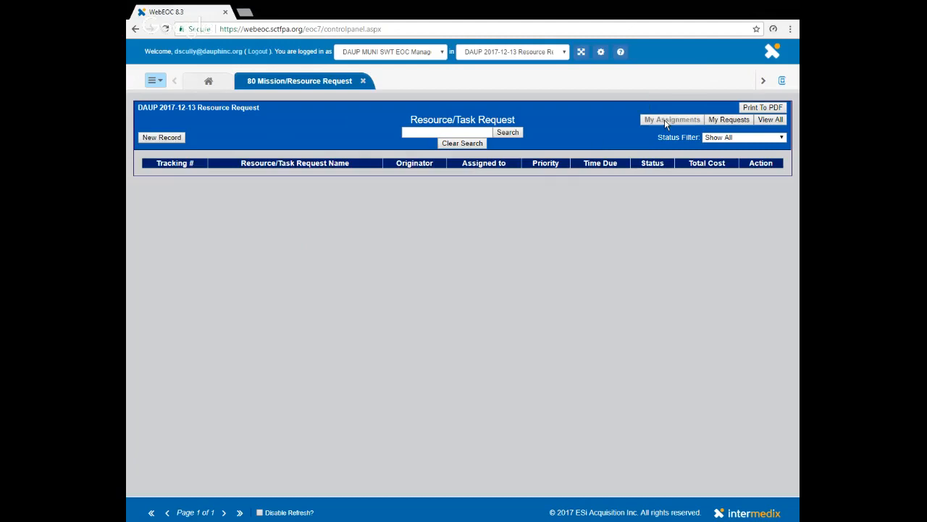
click(730, 121)
click(775, 124)
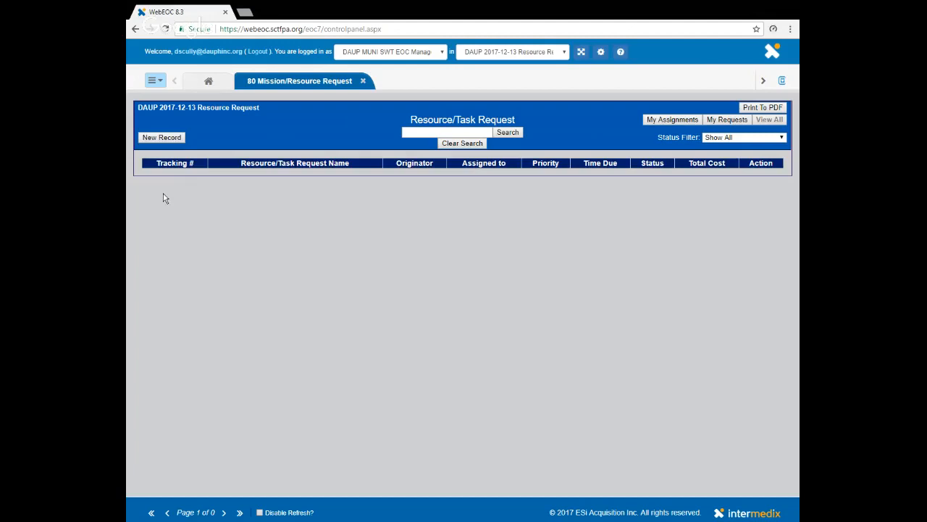
Step: Create a new resource/task request record and title it "SWT - Bus"
click(161, 139)
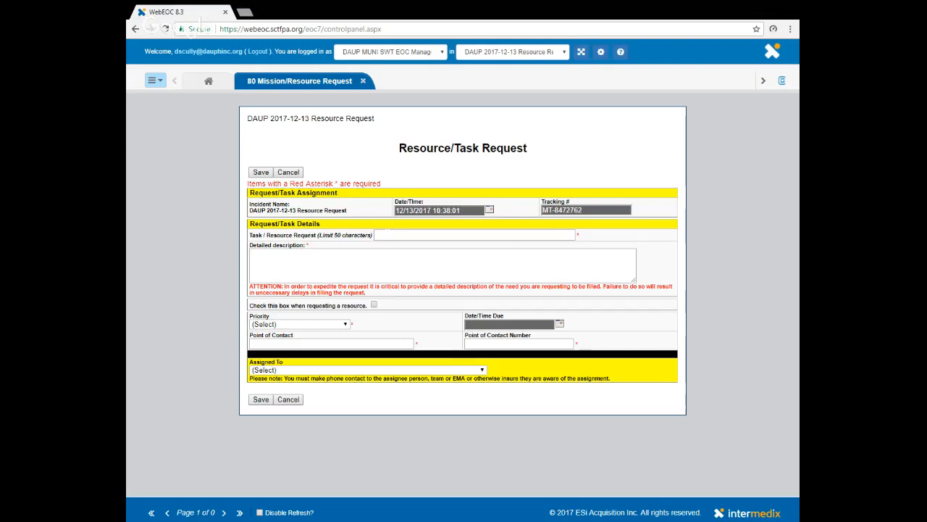
click(388, 234)
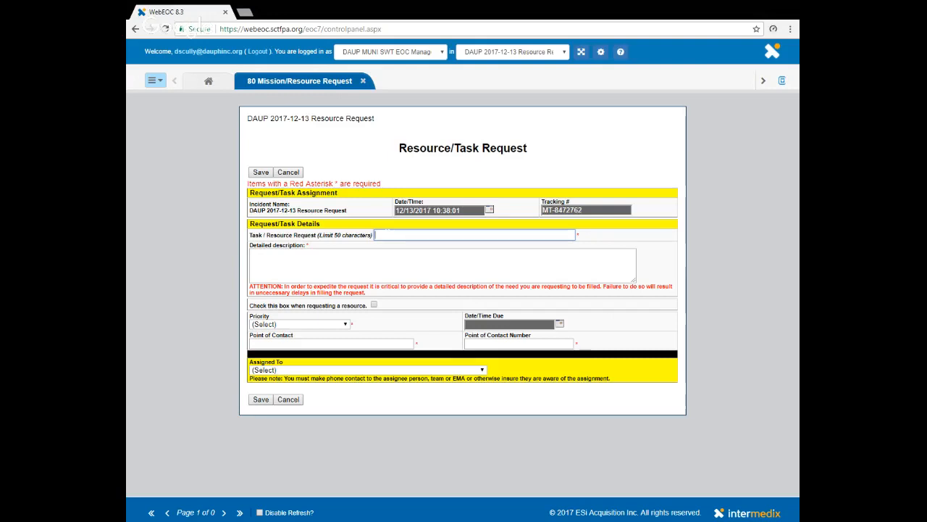
text(SWT -)
text(Bus)
key(Tab)
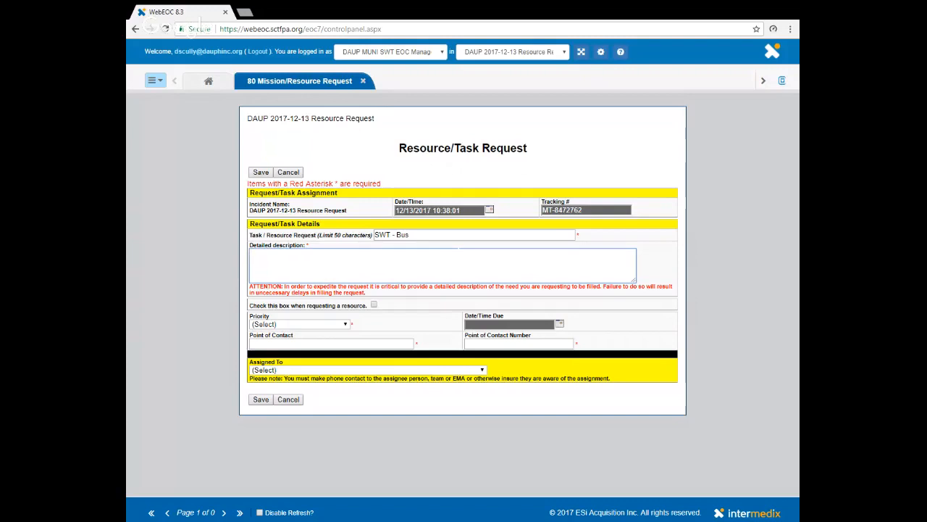
Step: Begin the detailed description with "Looking for 90 passenger bus and driver to assist with evacuations."
text(Looking for 90 passenger bus and drive)
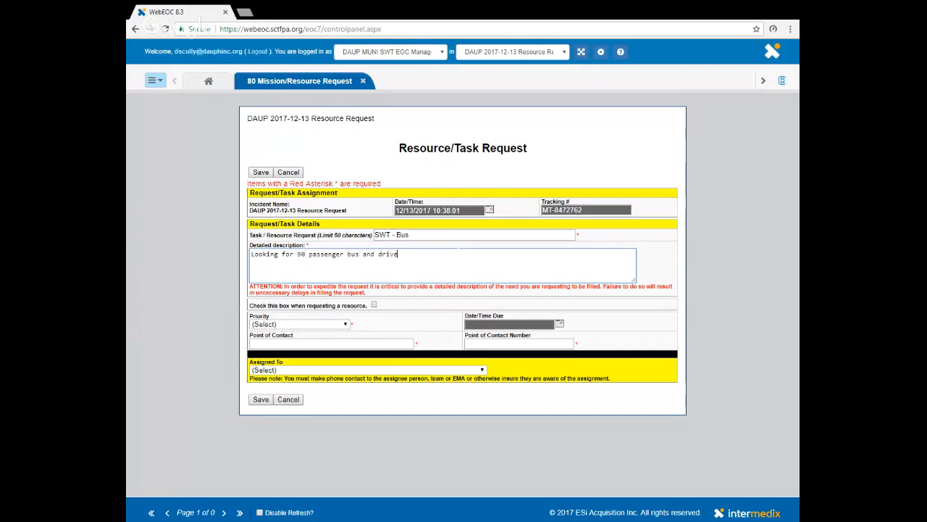
text(r to assist with evacuations.  Bus to meet at he Towns)
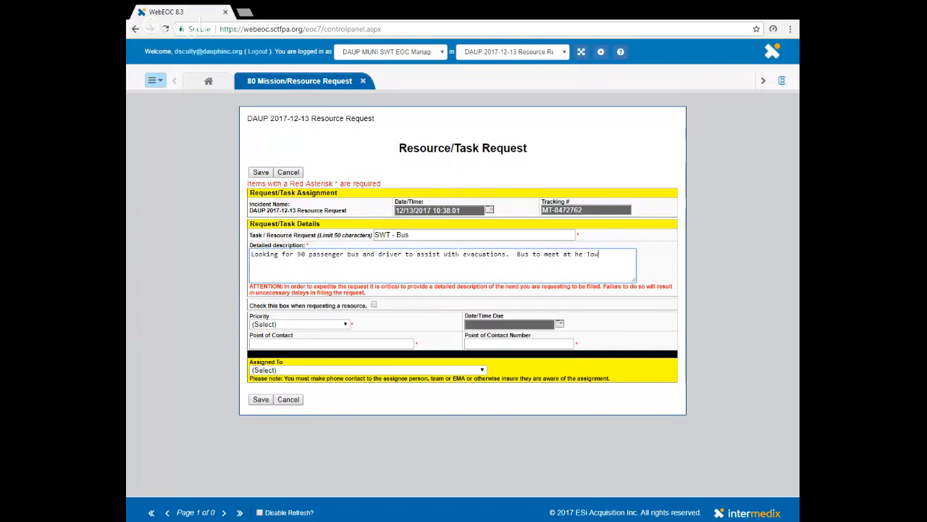
Step: Add to the detailed description "Bus to meet at the Township Building," followed by the building's street address
key(BackSpace)
key(BackSpace)
key(BackSpace)
key(BackSpace)
key(BackSpace)
key(BackSpace)
key(BackSpace)
key(BackSpace)
text(the Township Bui)
text(d)
key(BackSpace)
text(lding, )
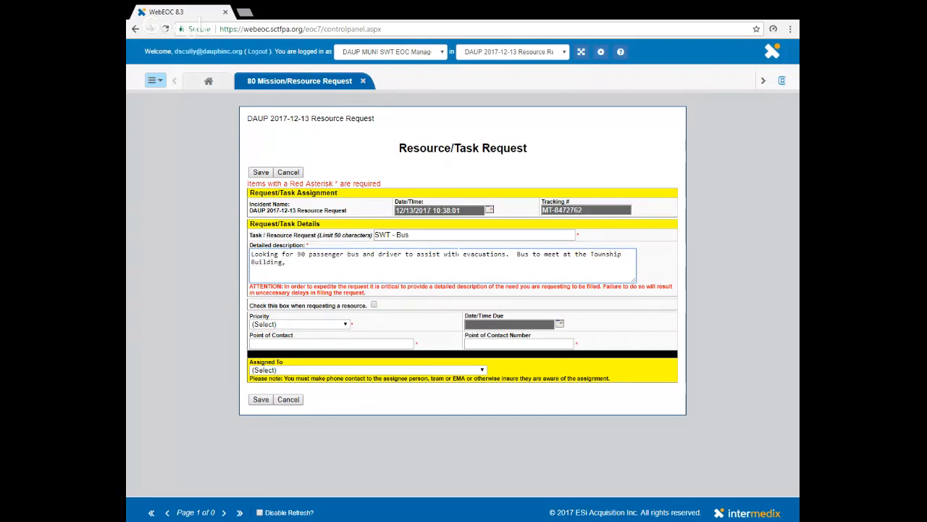
text(599 Ea)
text(senh)
text(ower Blvd)
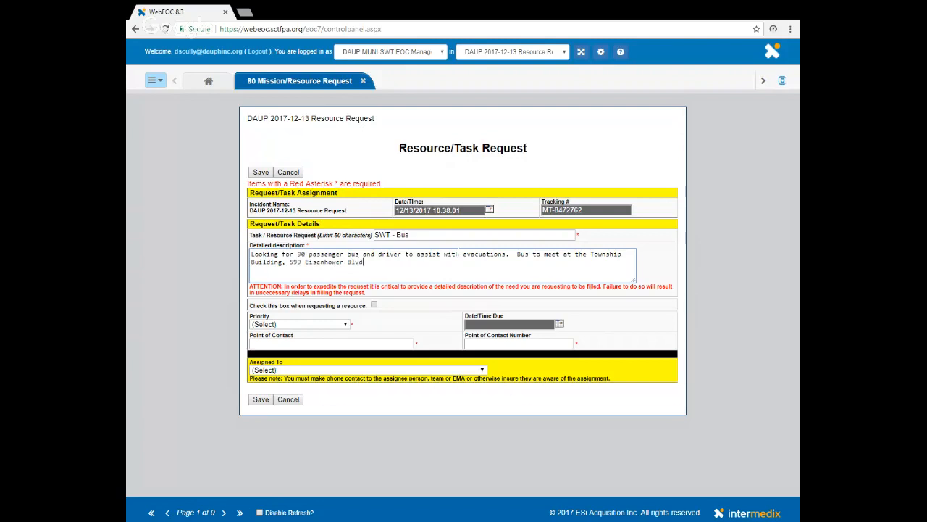
text(.)
Step: Mark the request as a resource request to look over the resource detail fields, and unmark it again
click(374, 305)
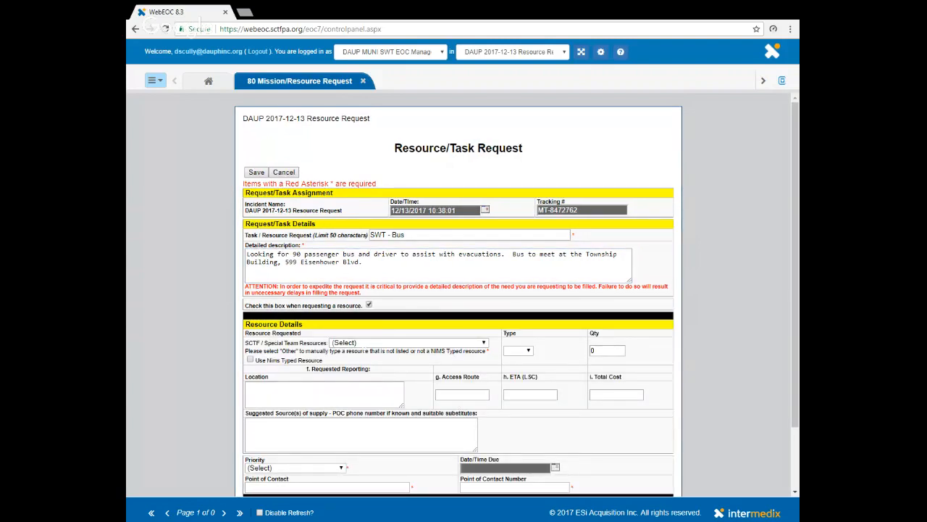
scroll(458, 304, down, 1)
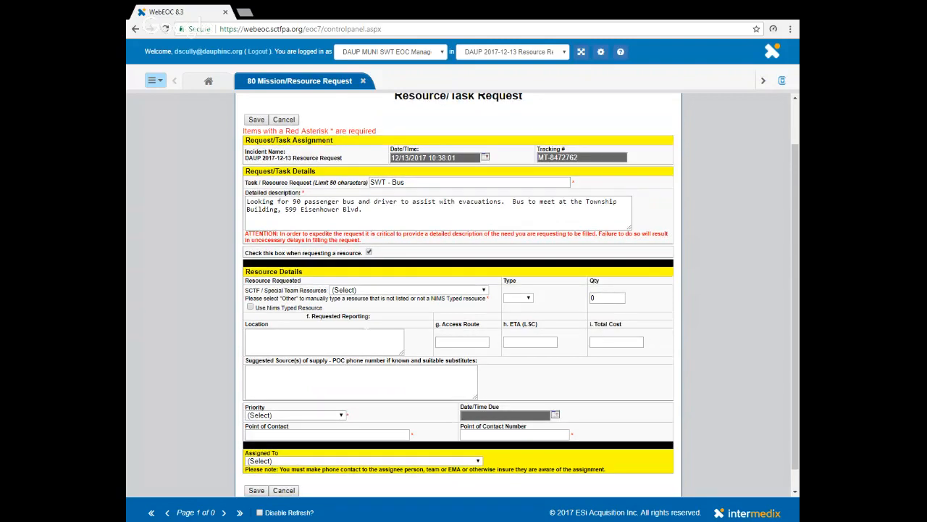
click(369, 252)
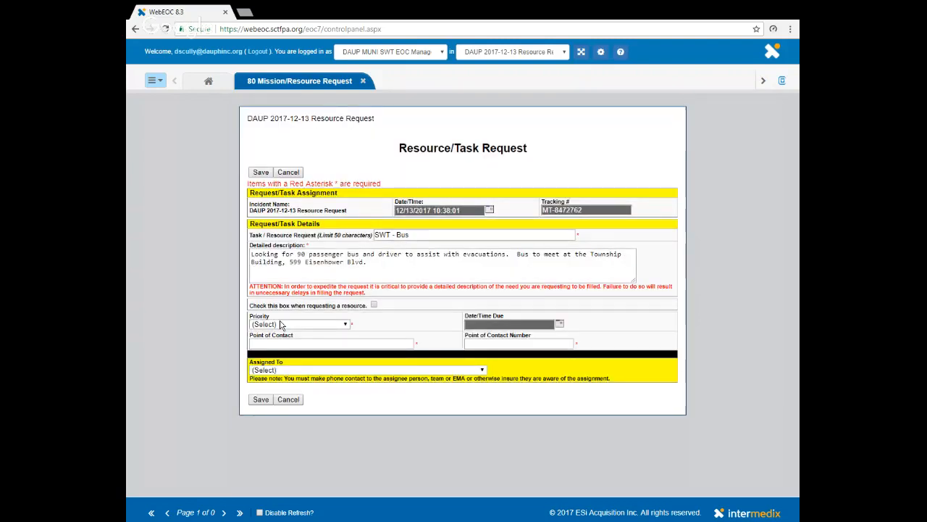
Step: Set the request's priority to Routine (4 Hours)
click(344, 324)
click(319, 363)
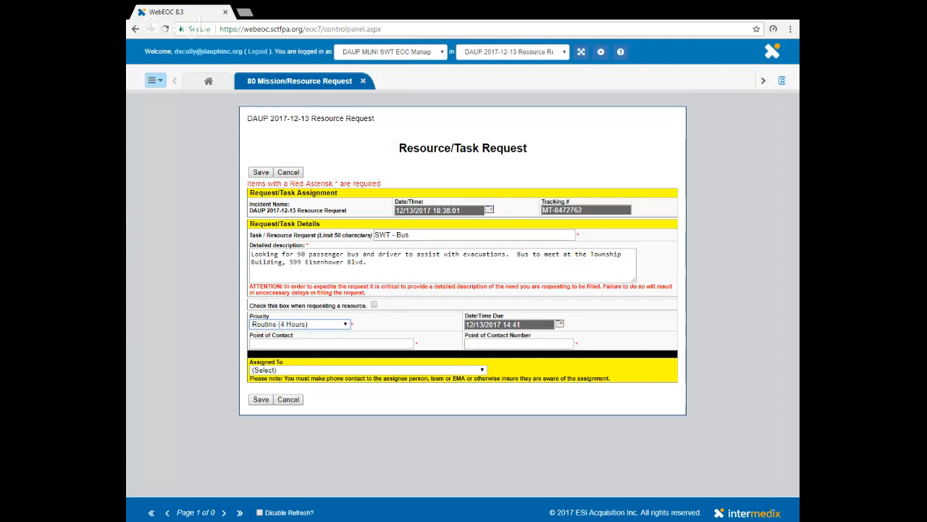
key(Tab)
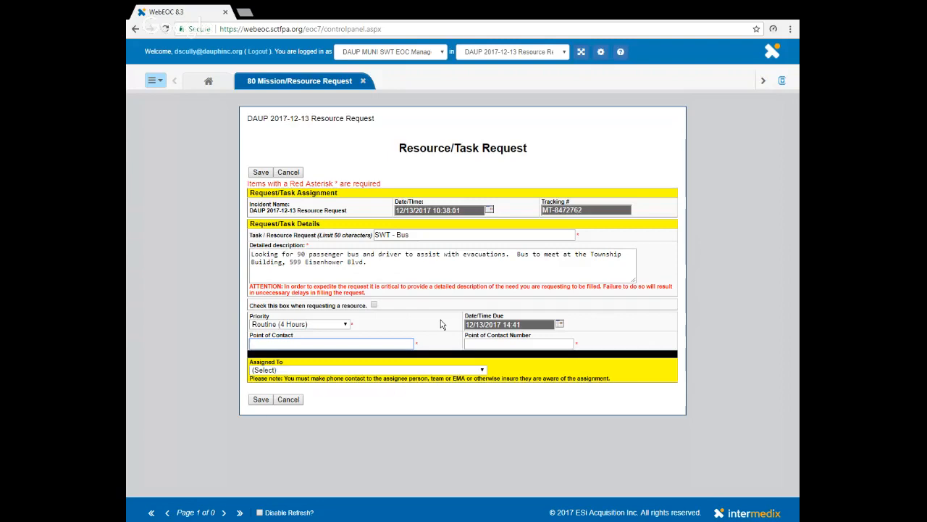
Step: Enter the point of contact's full name and phone number
key(Tab)
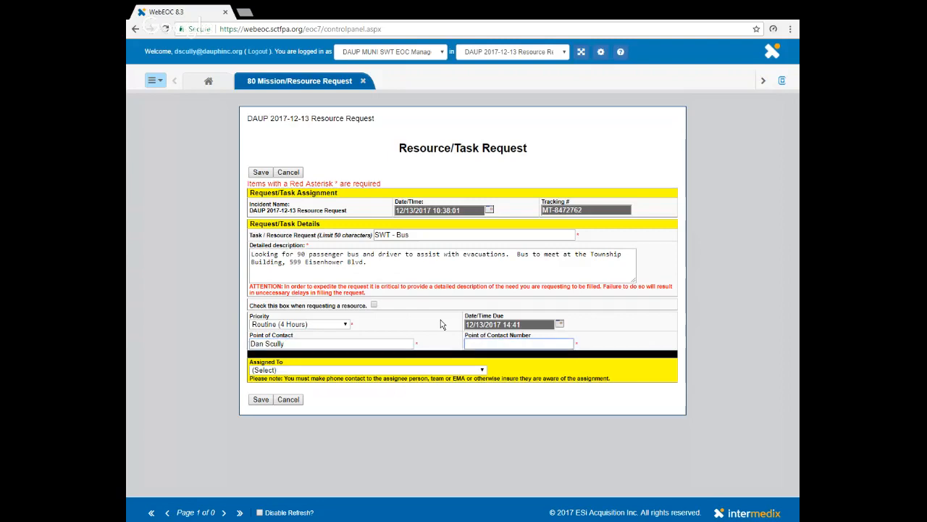
text(717-555-5555)
key(Tab)
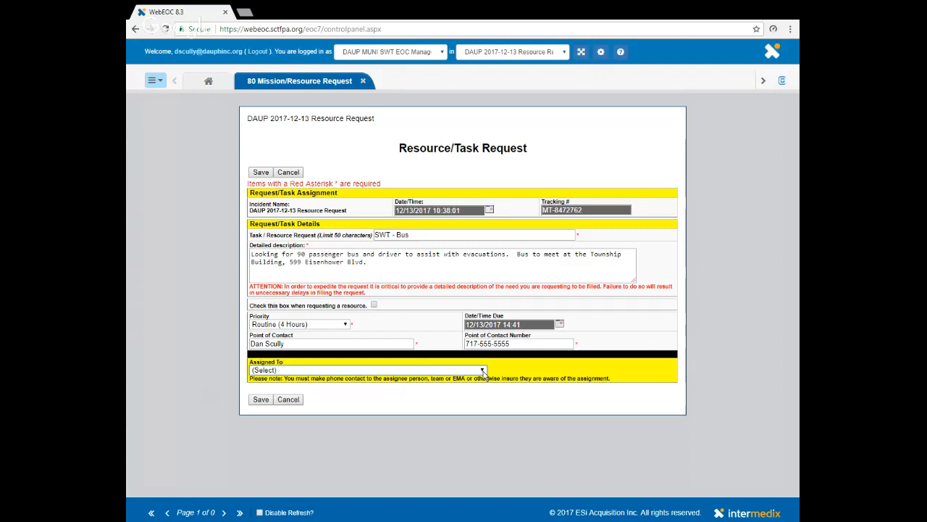
Step: Assign the request to DAUP CMD EOC Manager and acknowledge the unfilled position warning
key(d)
key(Down)
key(Down)
key(Down)
key(Return)
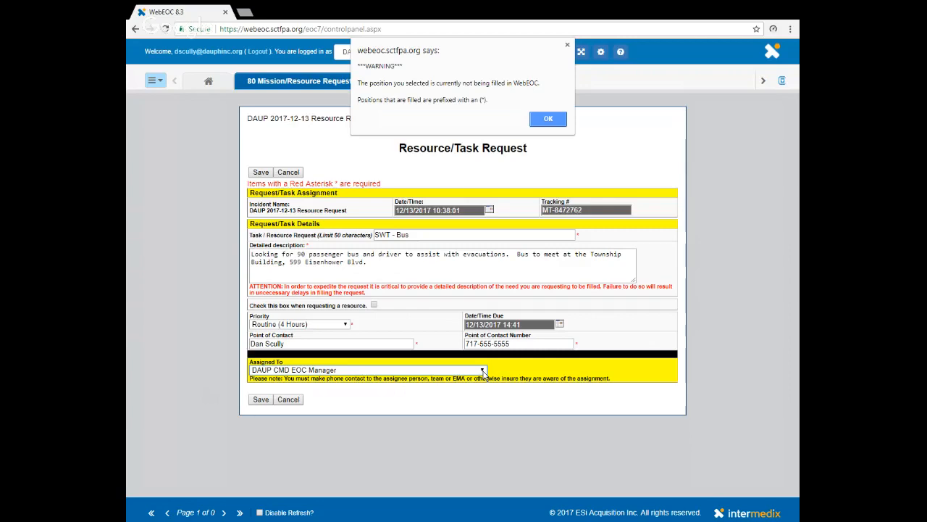
click(547, 120)
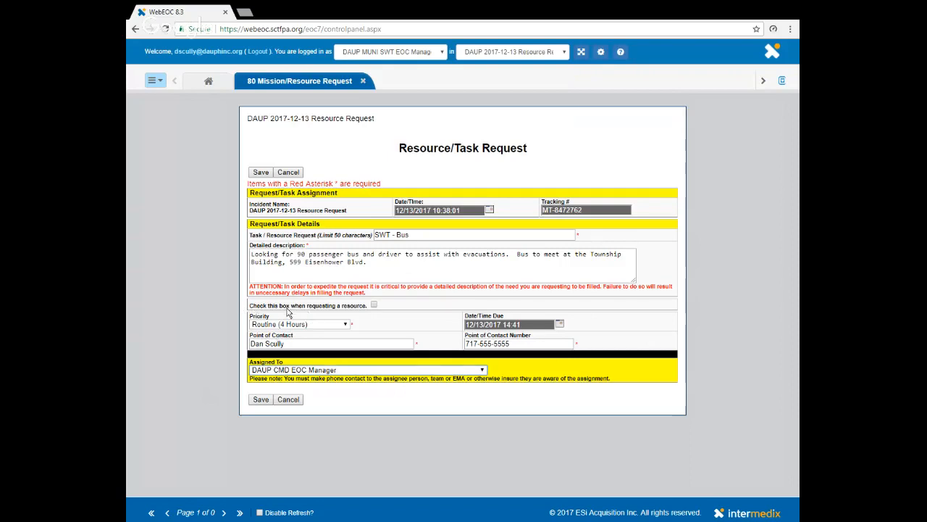
Step: Reselect DAUP CMD EOC Manager as the assignee and save the request
key(Up)
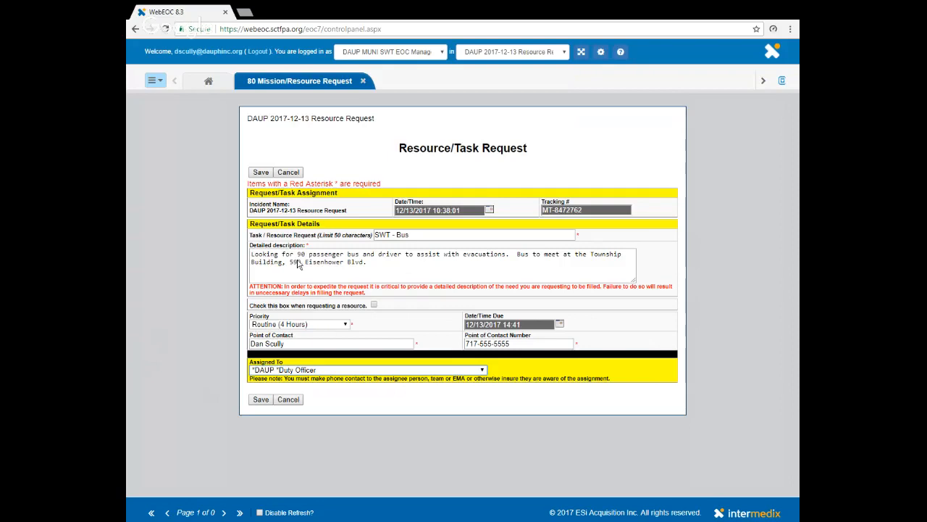
click(318, 208)
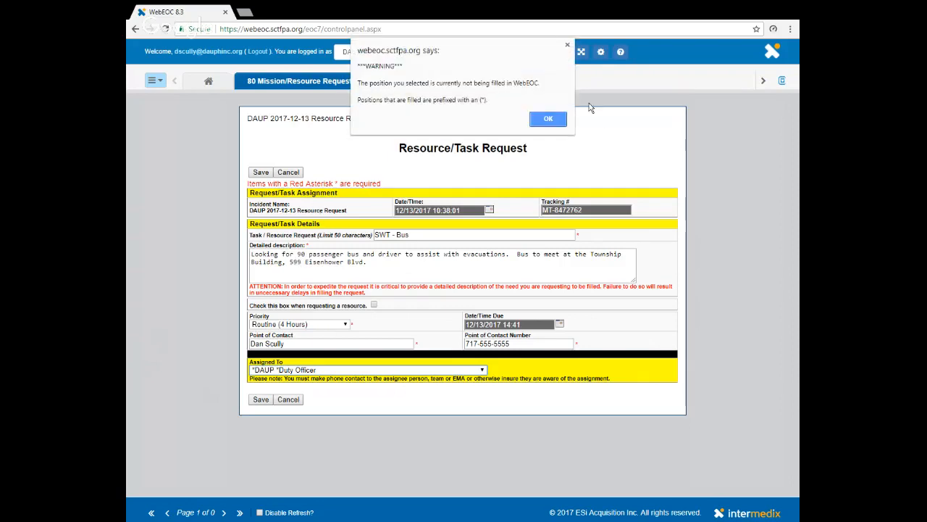
click(547, 119)
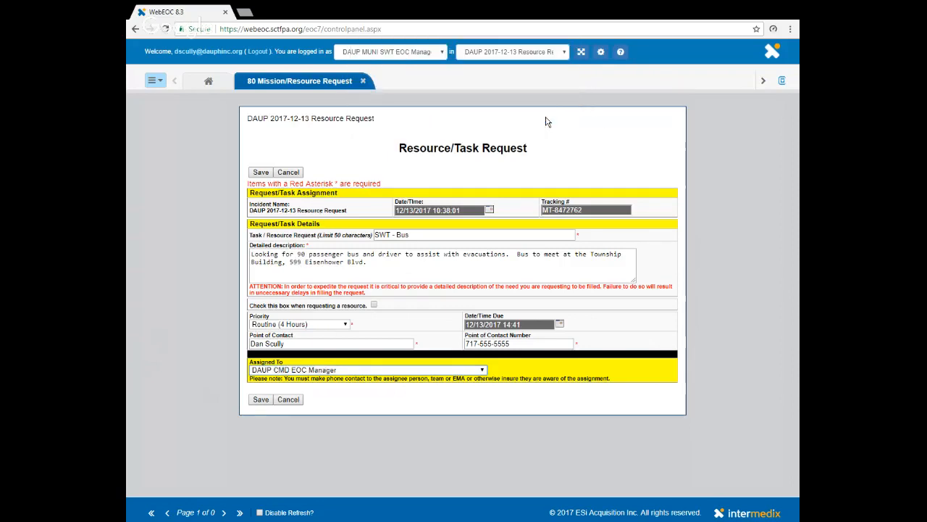
click(261, 401)
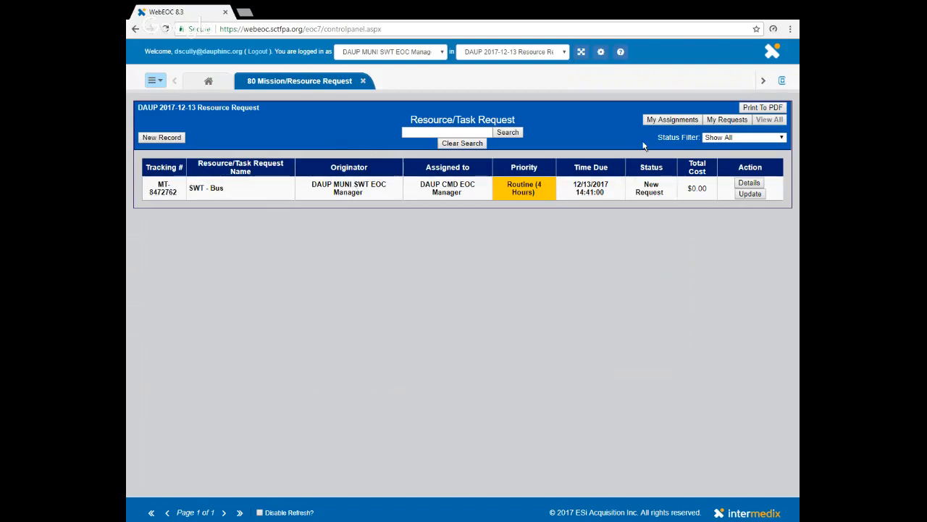
Step: Look for the SWT - Bus request under My Assignments and My Requests, and review its details
click(686, 120)
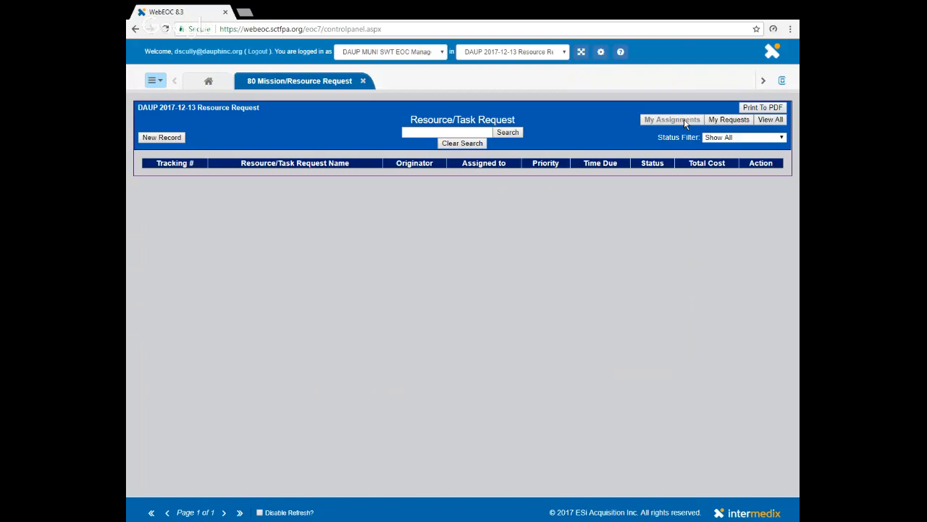
click(729, 120)
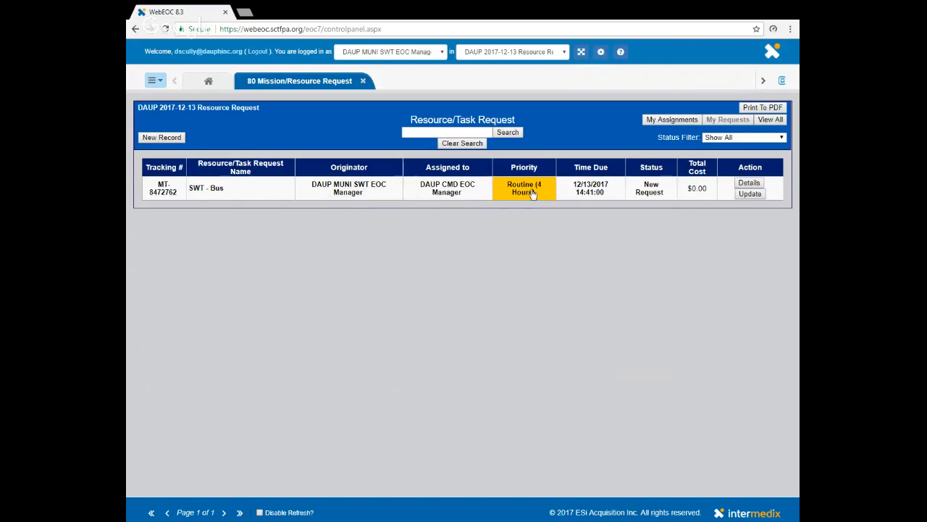
click(749, 184)
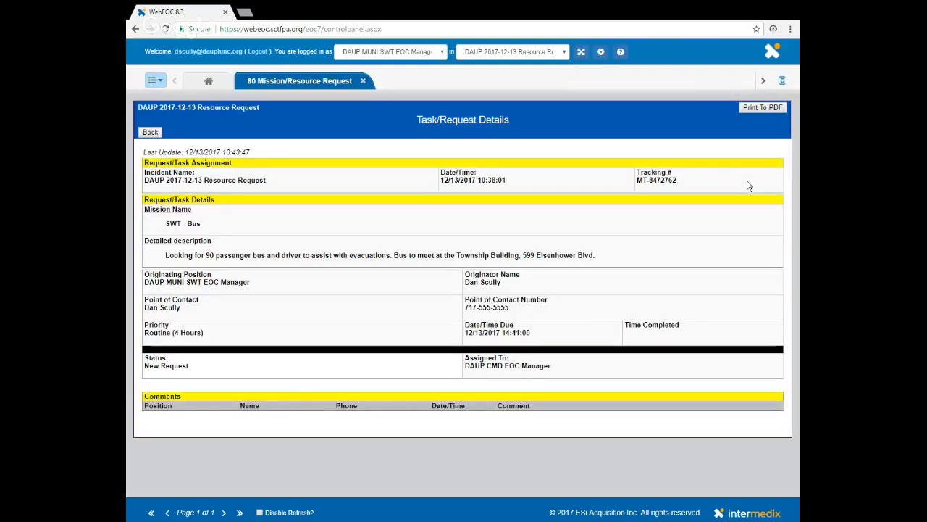
click(150, 135)
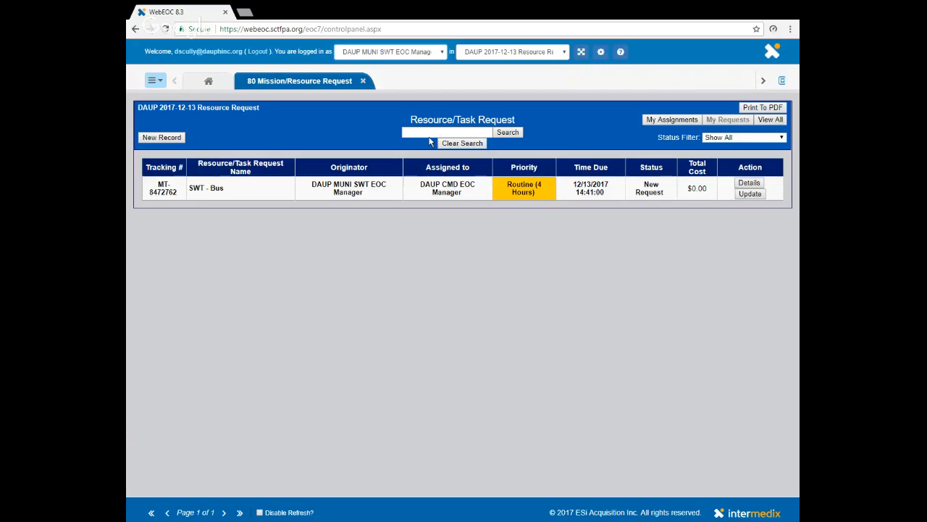
Step: As DAUP CMD EOC Manager, close the 60 TMI Status board and open the 80 Mission/Resource Request board
click(402, 181)
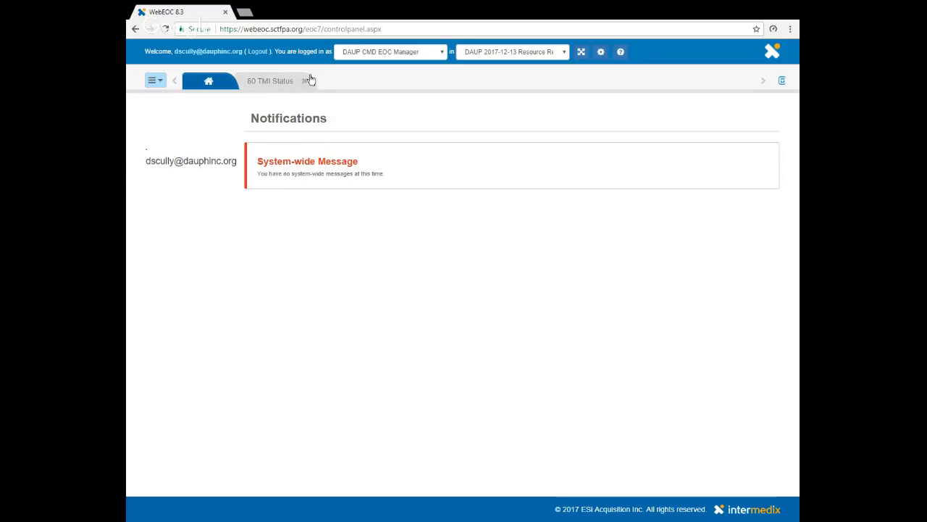
click(305, 82)
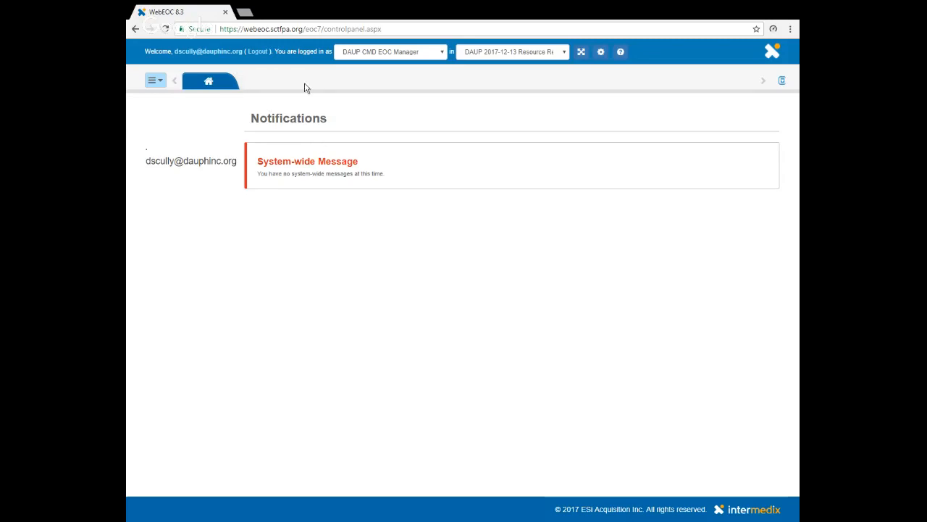
click(162, 82)
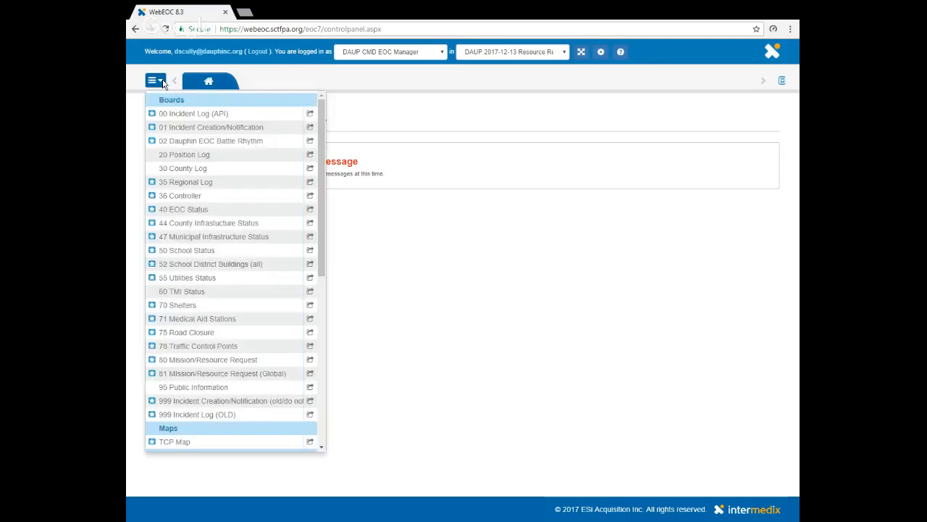
click(189, 361)
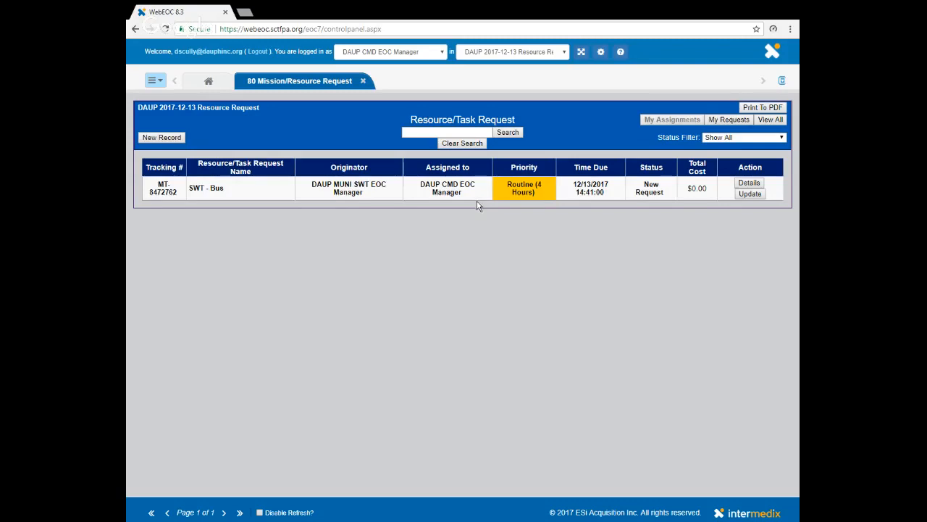
Step: Find the SWT - Bus request under My Assignments, open it for updating, and save the comment "Assigning to LSC" on it
click(719, 122)
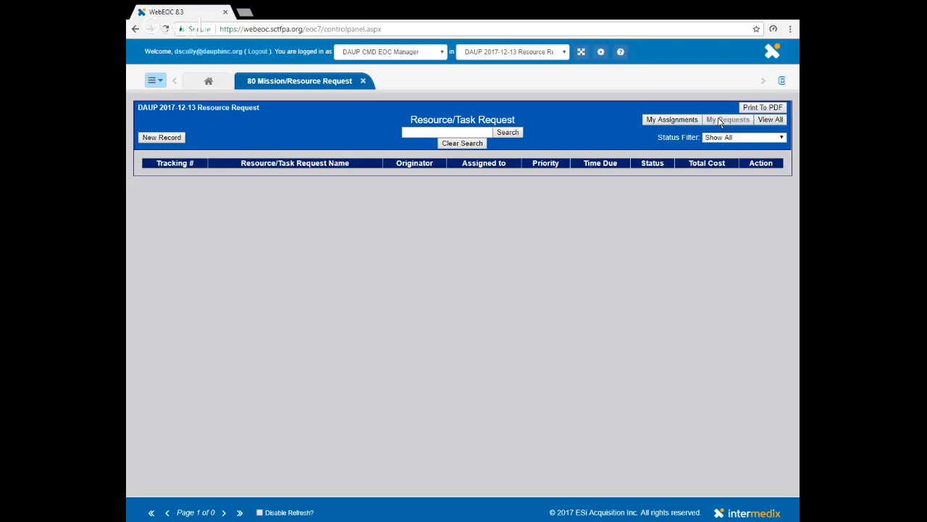
click(675, 122)
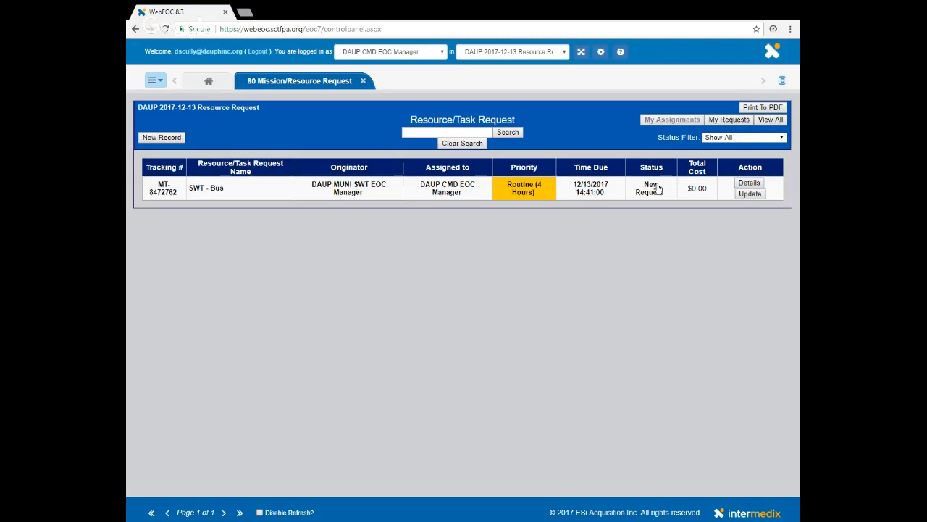
click(751, 194)
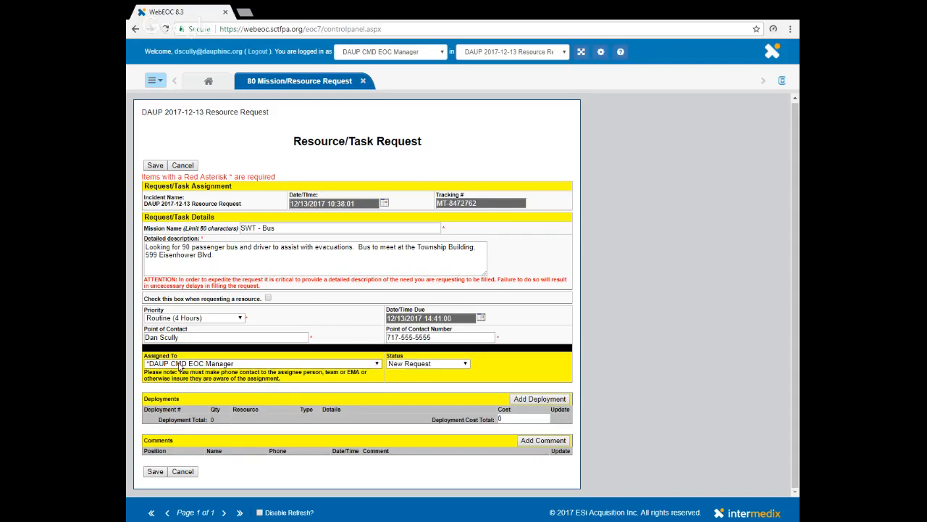
click(550, 440)
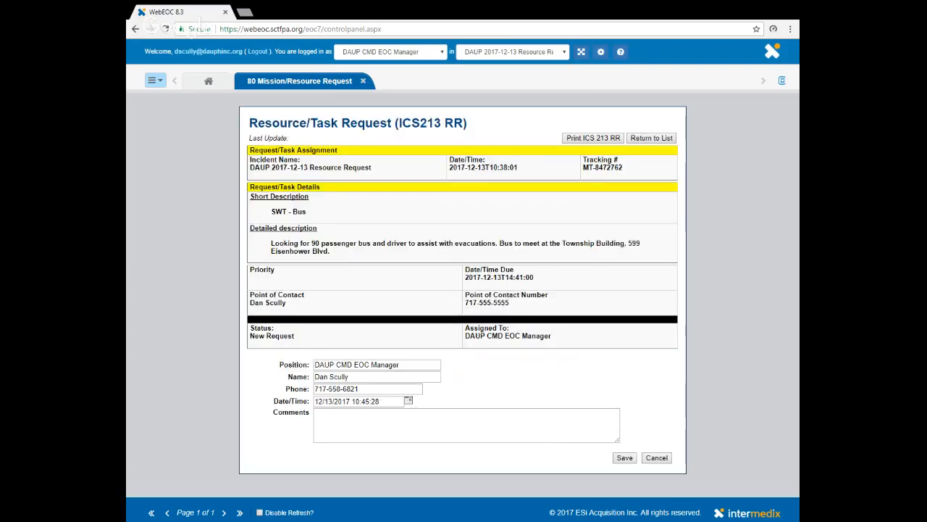
click(471, 425)
text(Assiging to)
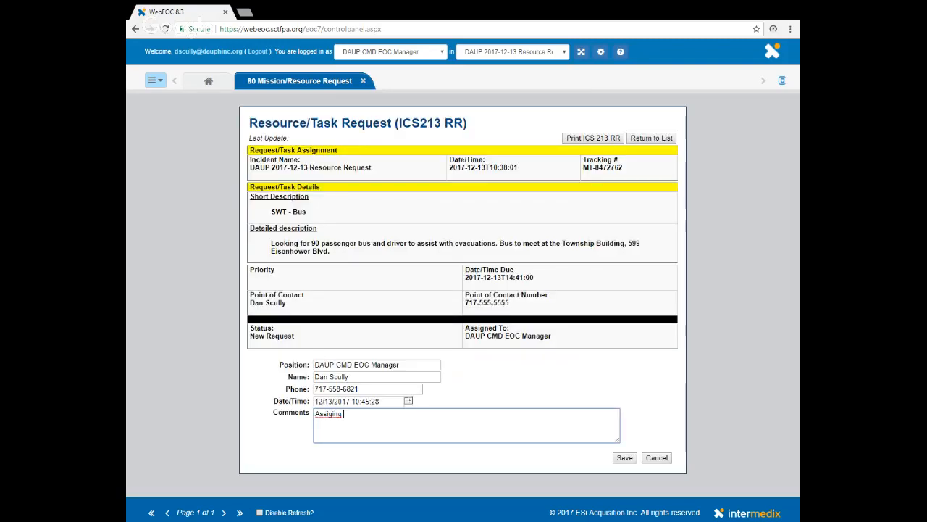
key(BackSpace)
key(BackSpace)
key(BackSpace)
key(BackSpace)
key(BackSpace)
key(BackSpace)
key(BackSpace)
text(gning to LSC)
click(628, 458)
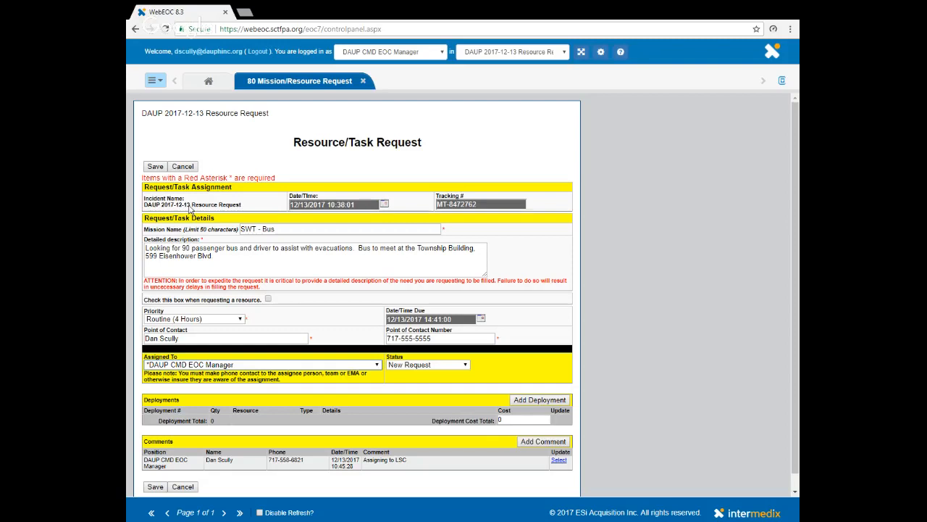
Step: Reassign the request to DAUP CMD Logistics Section Chief, with the status Assigned, and save it
click(209, 278)
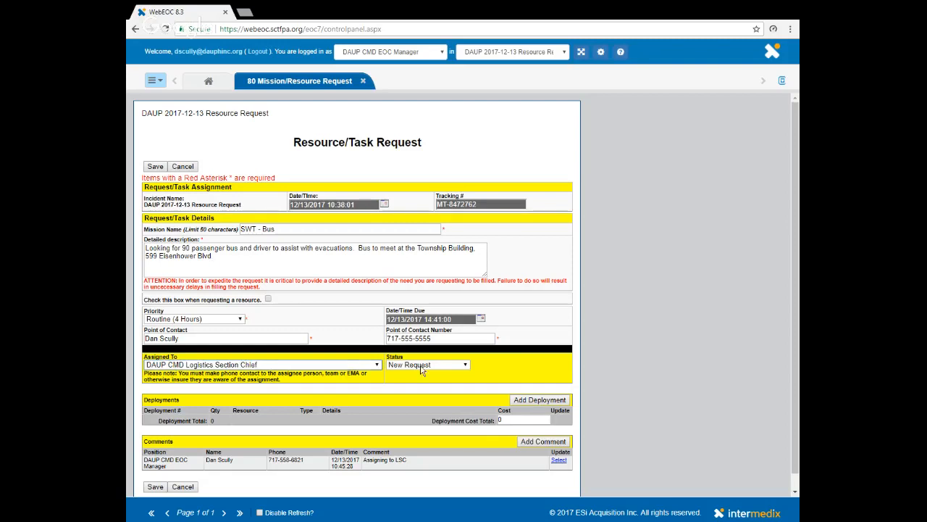
click(466, 365)
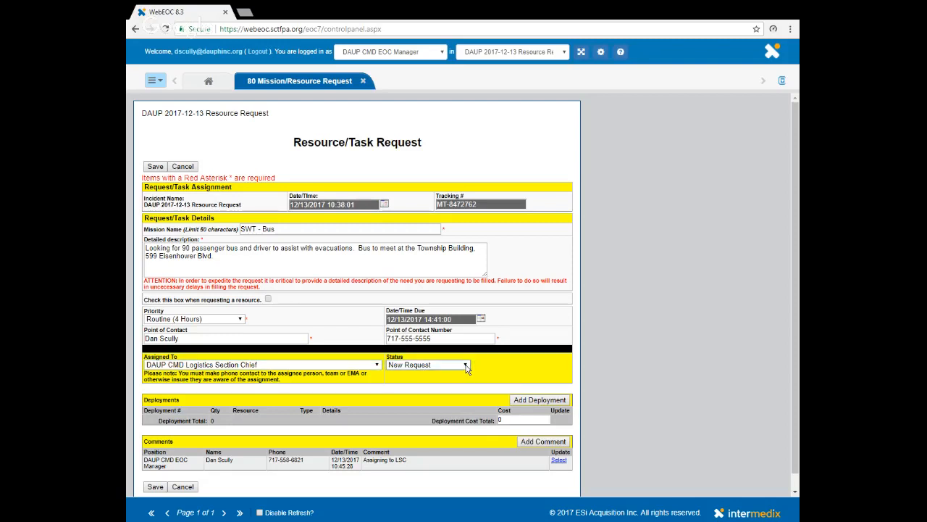
click(431, 380)
click(162, 489)
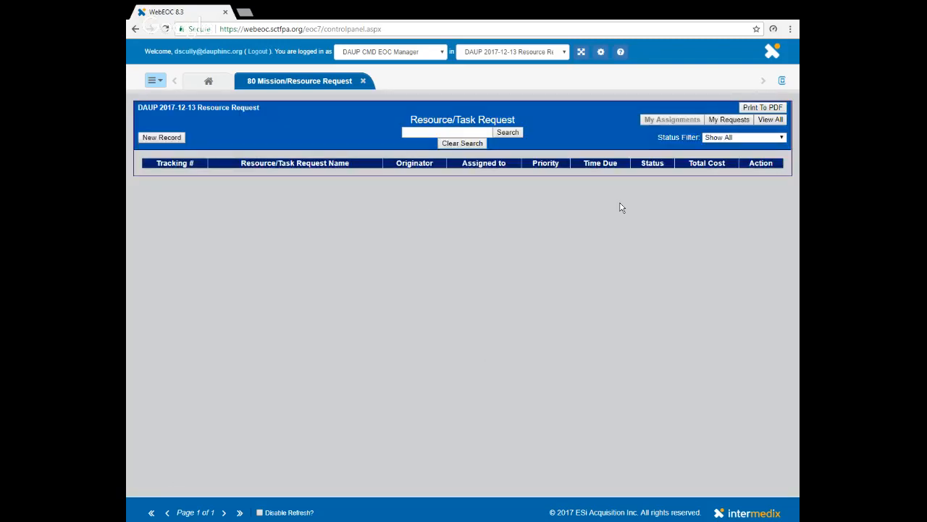
Step: Check the reassigned request among all requests, and review its details under My Requests as DAUP MUNI SWT EOC Manager
click(728, 120)
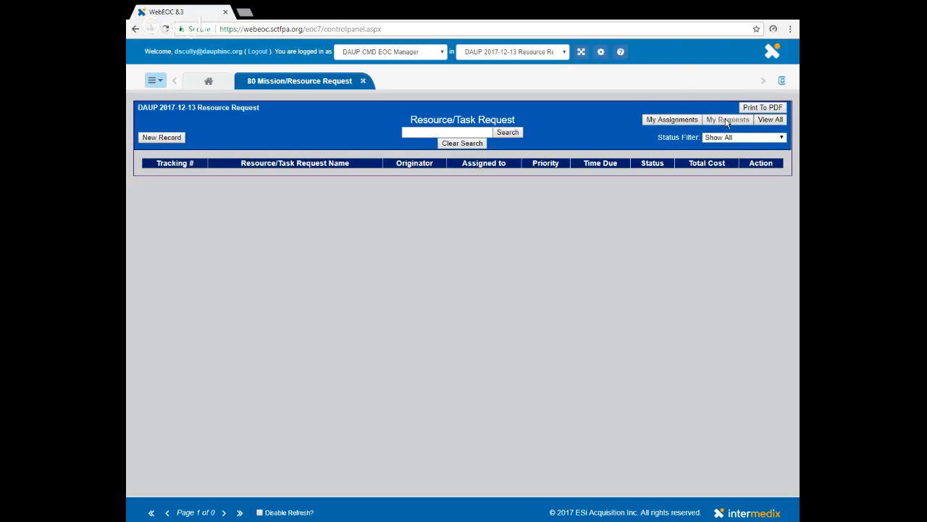
click(770, 121)
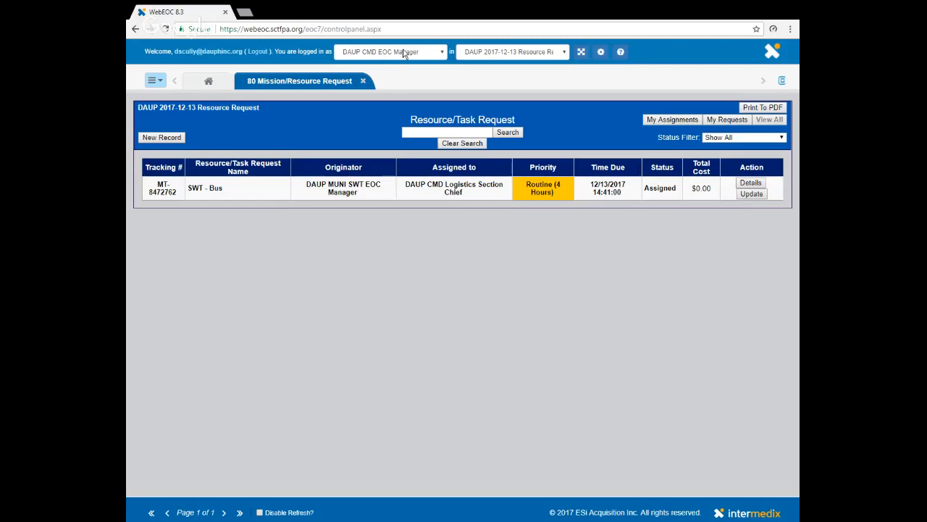
click(418, 97)
scroll(418, 96, down, 5)
click(410, 207)
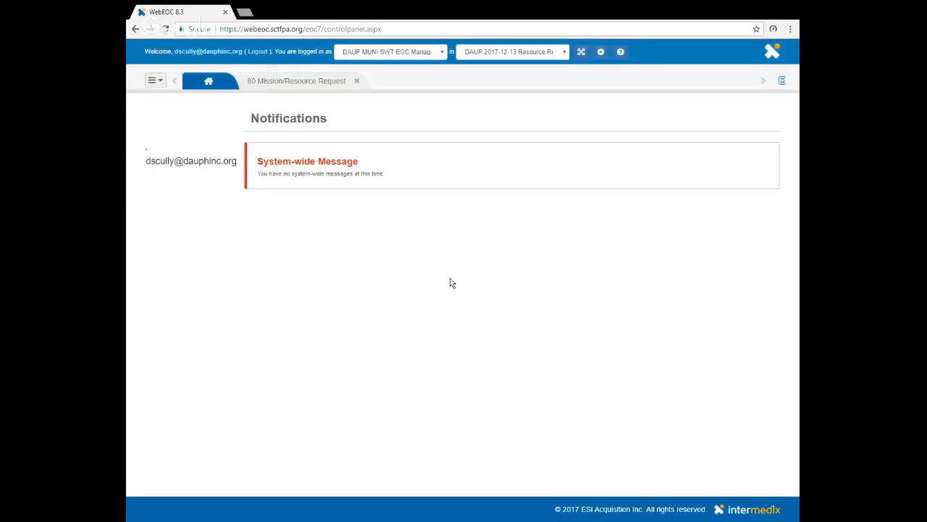
click(276, 81)
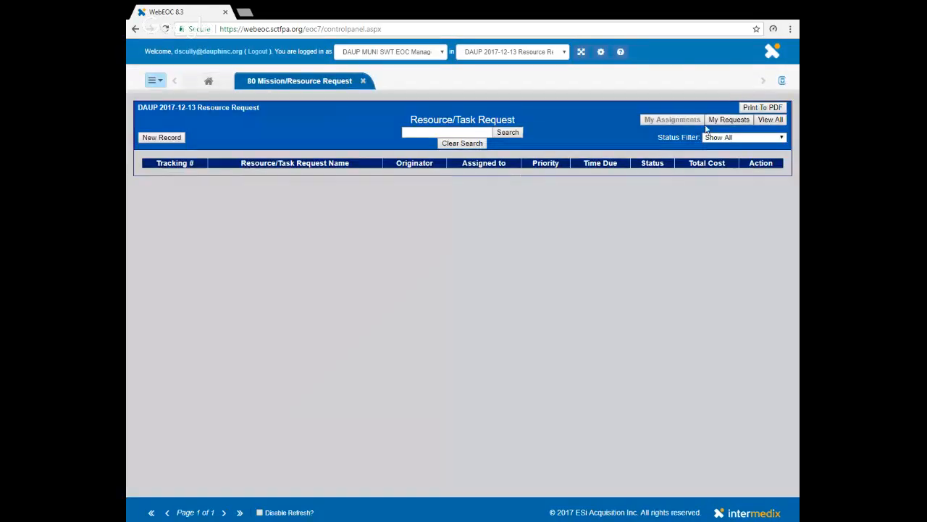
click(729, 120)
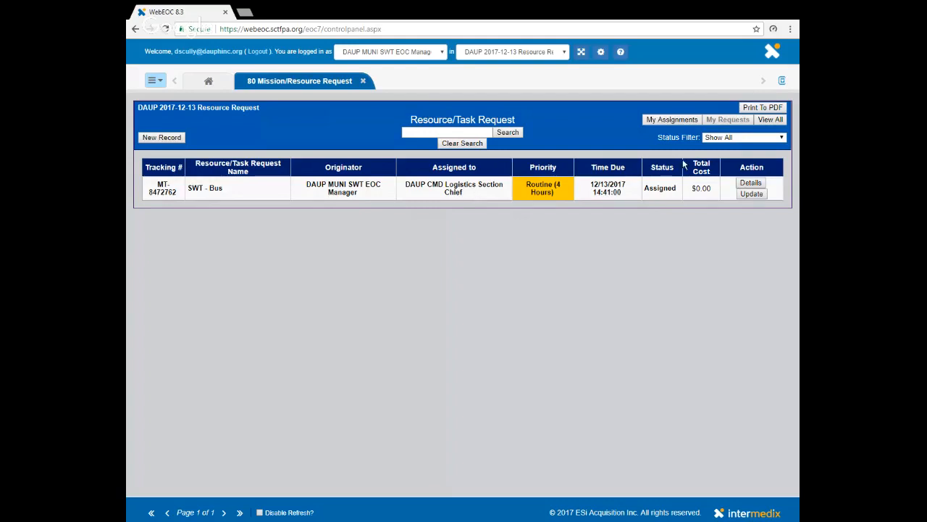
click(751, 184)
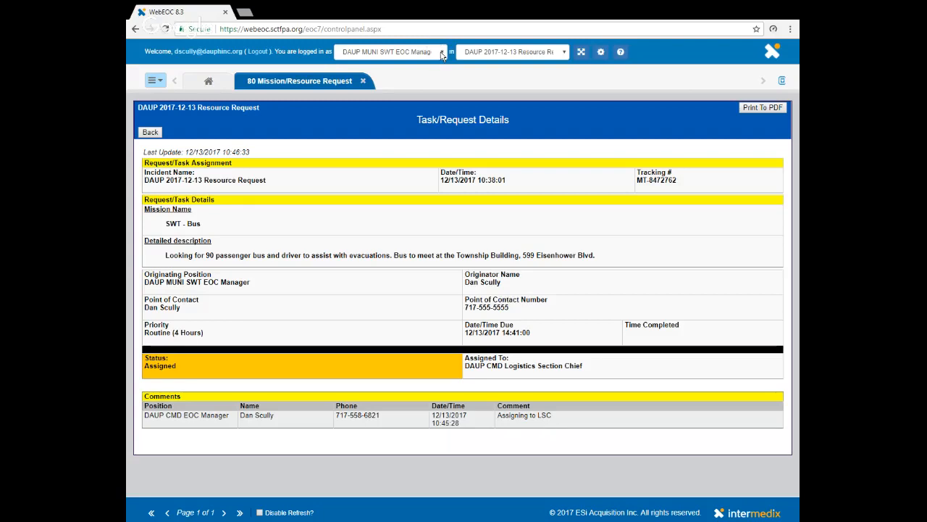
Step: Switch the position to DAUP CMD Logistics Section Chief and open the 80 Mission/Resource Request board
click(406, 145)
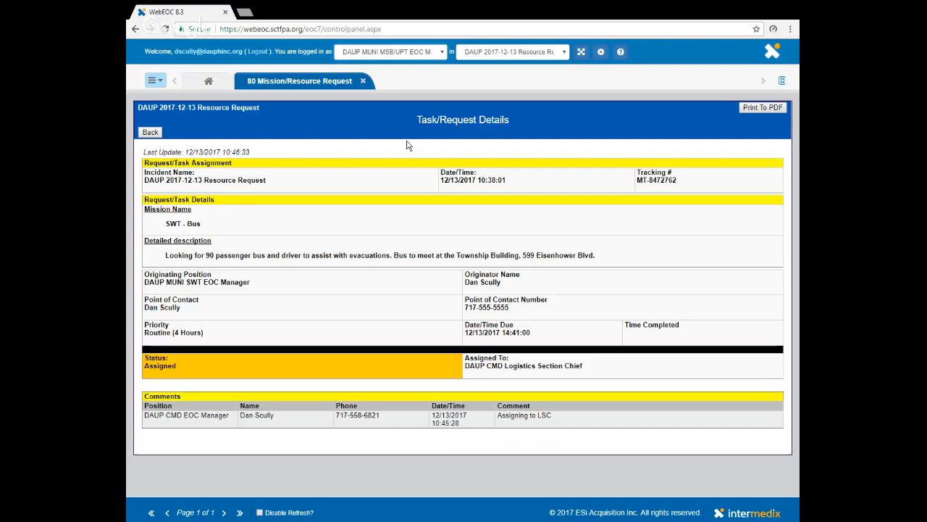
scroll(406, 146, up, 5)
click(396, 191)
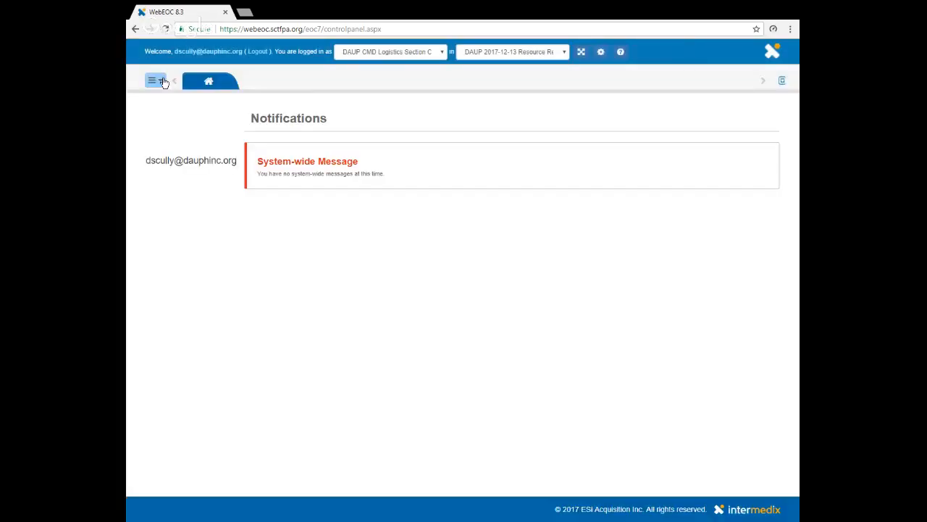
click(163, 82)
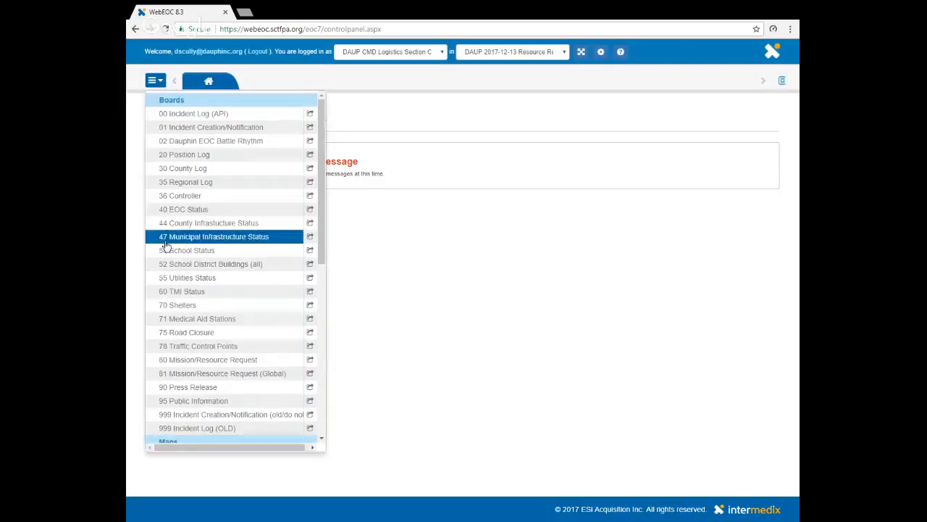
click(169, 359)
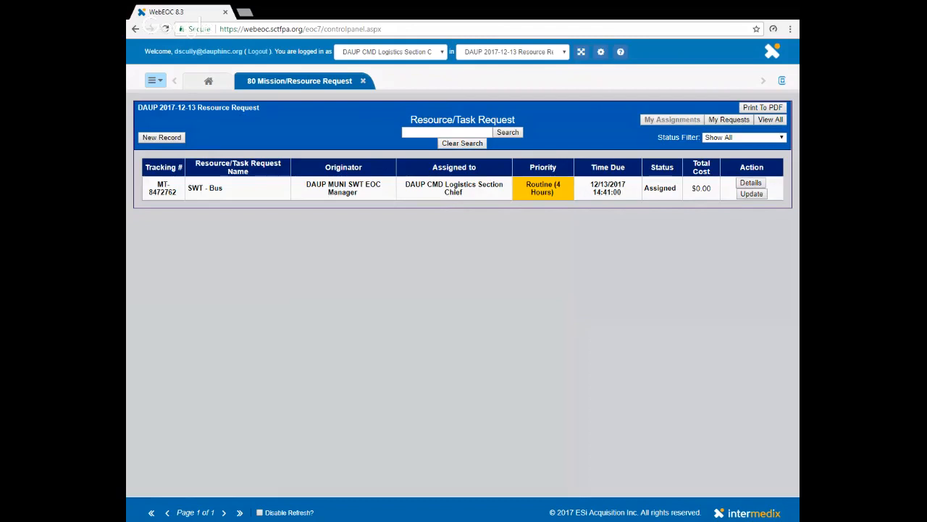
Step: Open the assigned SWT - Bus request for updating and choose the status In Progress
click(752, 194)
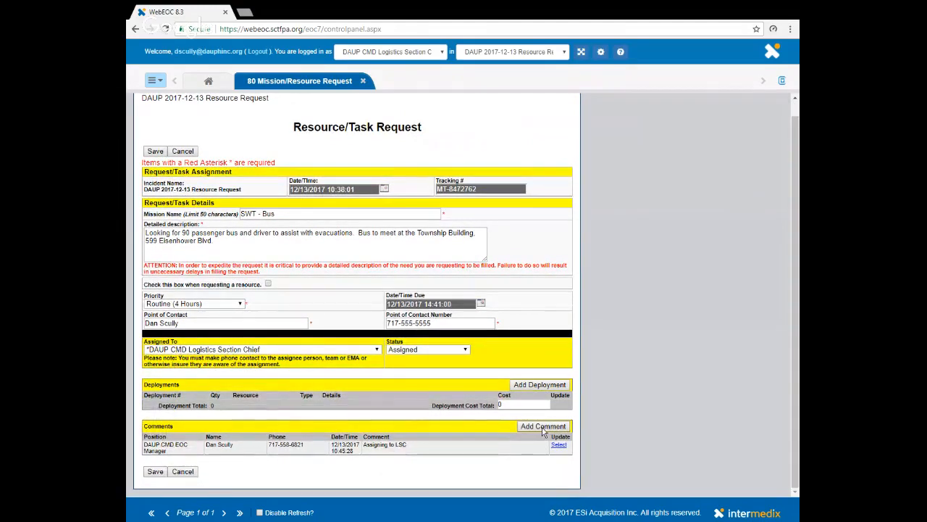
click(466, 350)
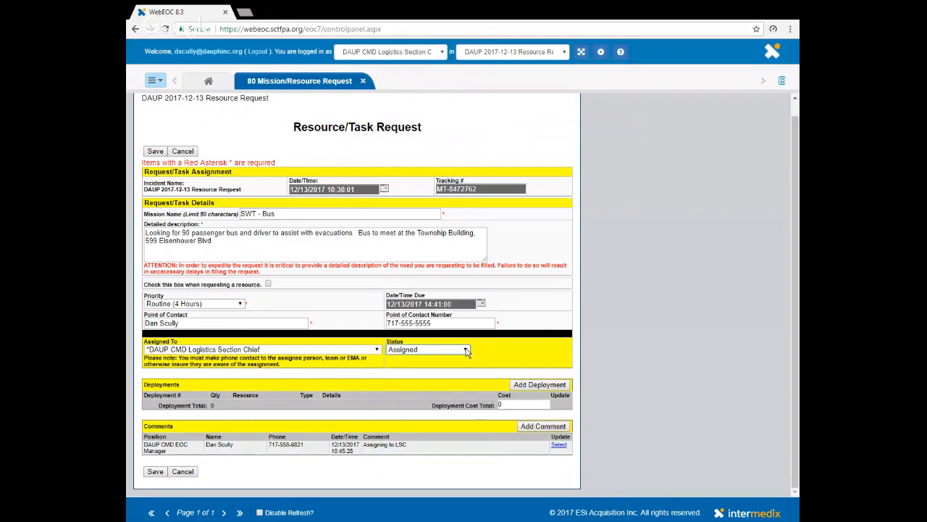
click(431, 371)
Step: Add the comment "Contacting Bus Company, waiting for response." to the SWT - Bus request and save the comment
click(548, 429)
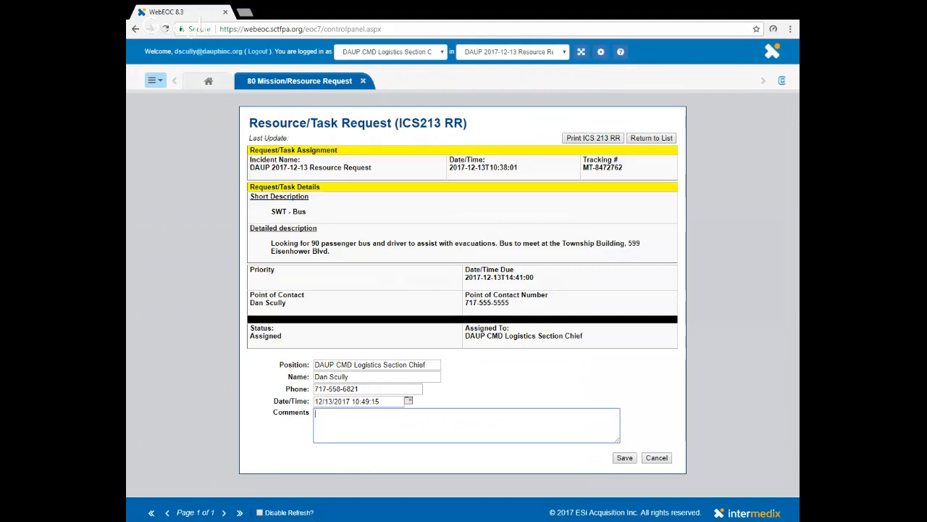
text(Con)
text(tacting R)
text(over bu)
key(BackSpace)
key(BackSpace)
key(BackSpace)
key(BackSpace)
key(BackSpace)
key(BackSpace)
key(BackSpace)
key(BackSpace)
text(Bus Comp)
key(BackSpace)
text(mpany)
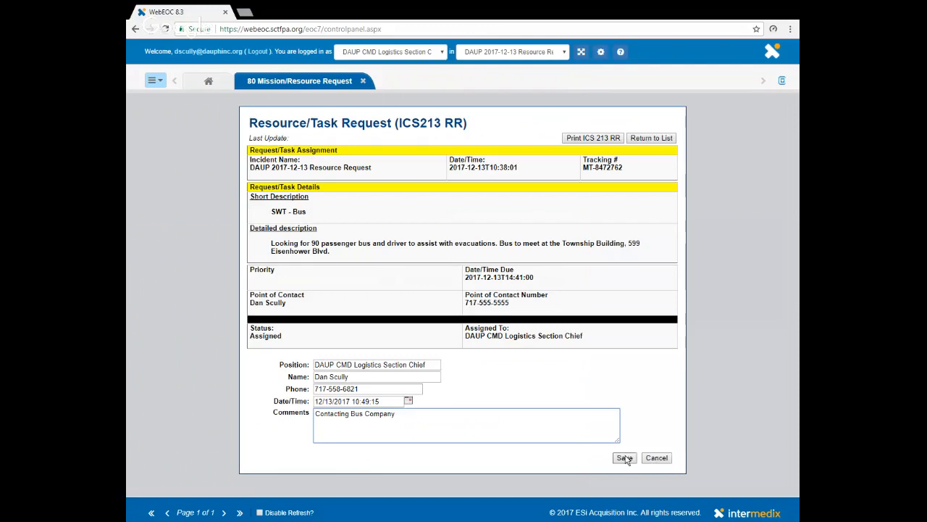
text(, waitintg for)
key(BackSpace)
key(BackSpace)
key(BackSpace)
text(for)
key(BackSpace)
key(BackSpace)
key(BackSpace)
key(BackSpace)
key(BackSpace)
key(BackSpace)
key(BackSpace)
text(ng for response)
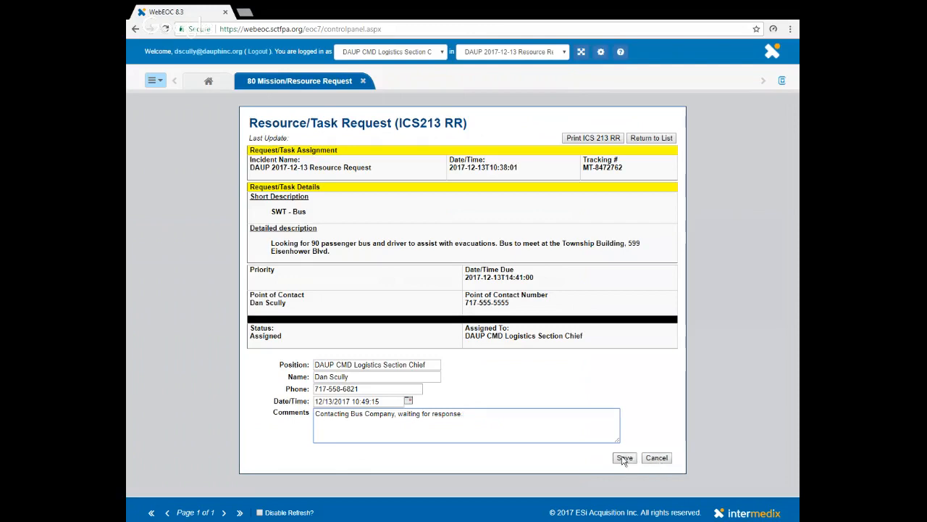
click(624, 457)
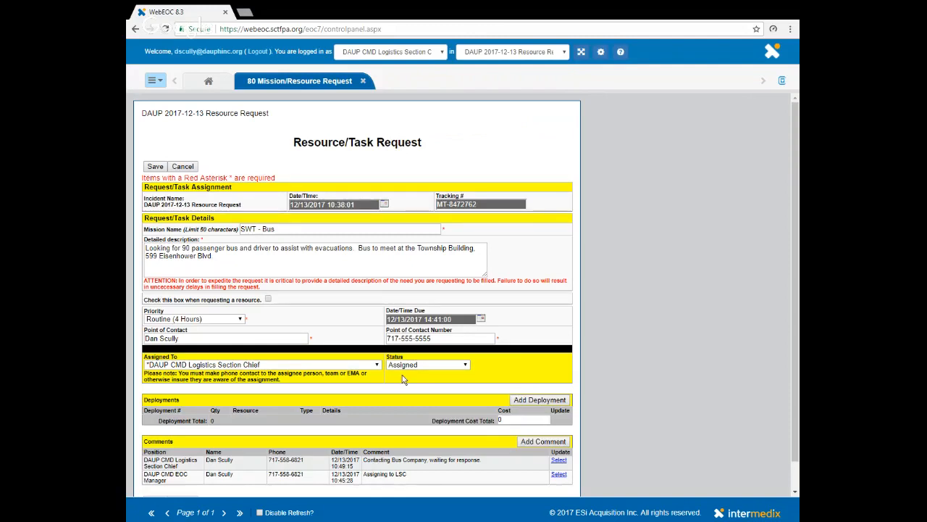
Step: Save the request with the status In Progress, and review its details before returning to the request list
click(466, 366)
click(426, 388)
scroll(641, 365, down, 1)
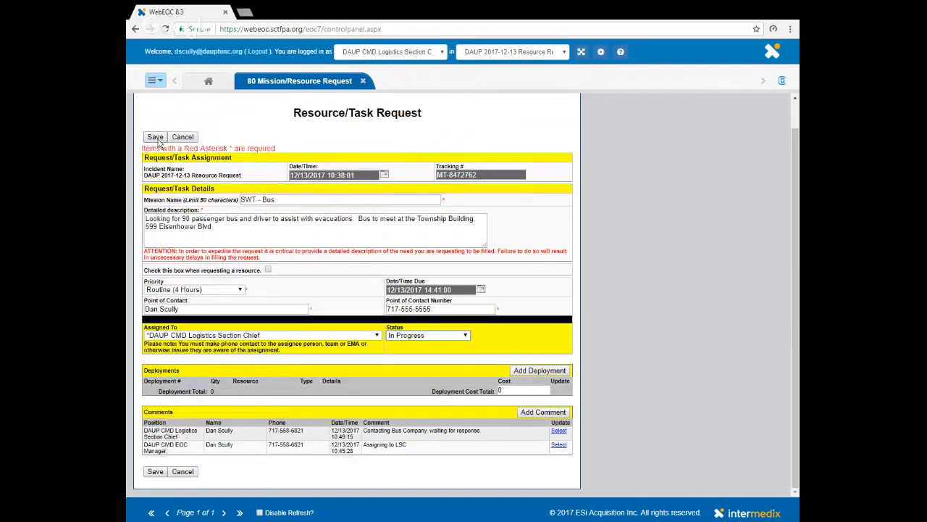
click(157, 138)
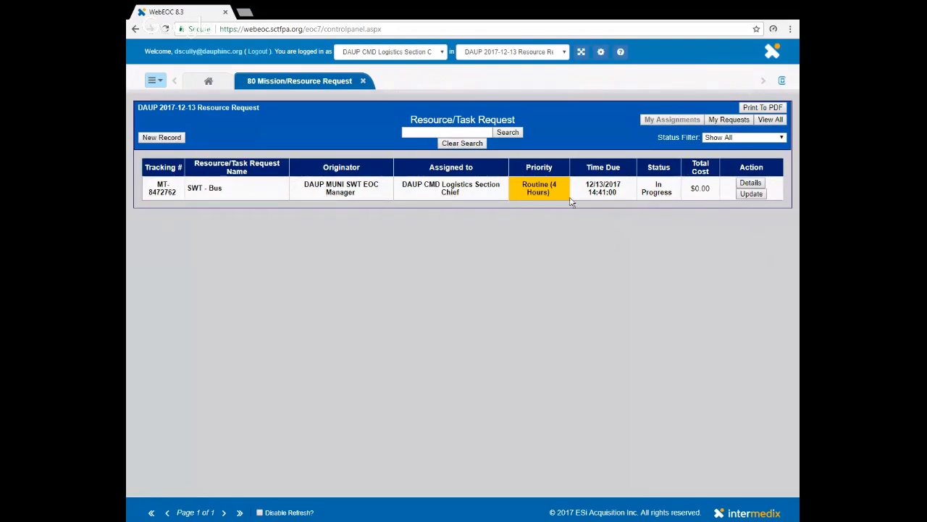
click(750, 183)
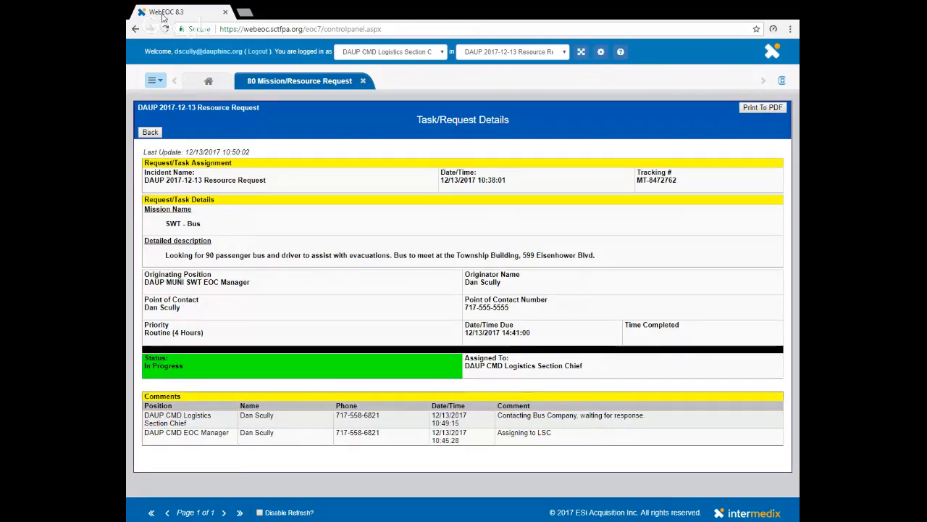
click(155, 135)
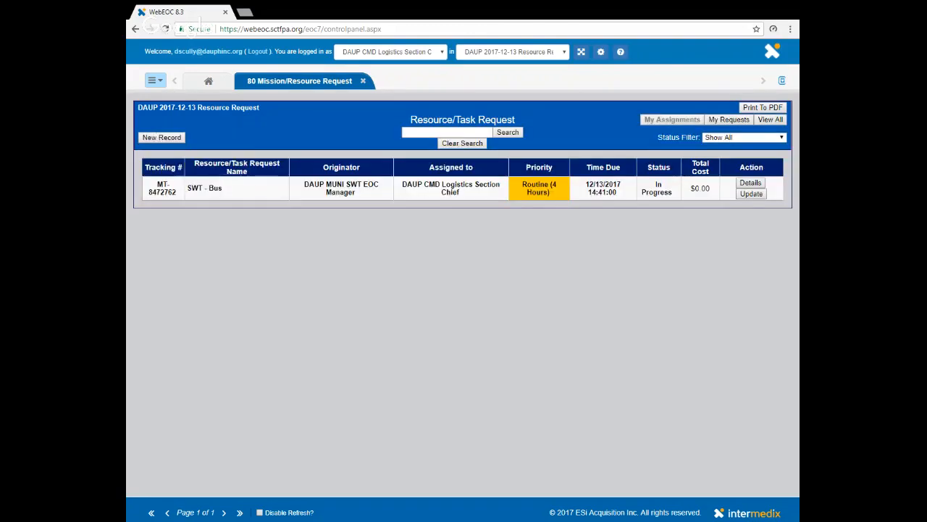
Step: Save the comment "ABC bus company will have a bus to the Twp Building. ETA 1 hour. Will contact POC as needed" on the SWT - Bus request
click(751, 193)
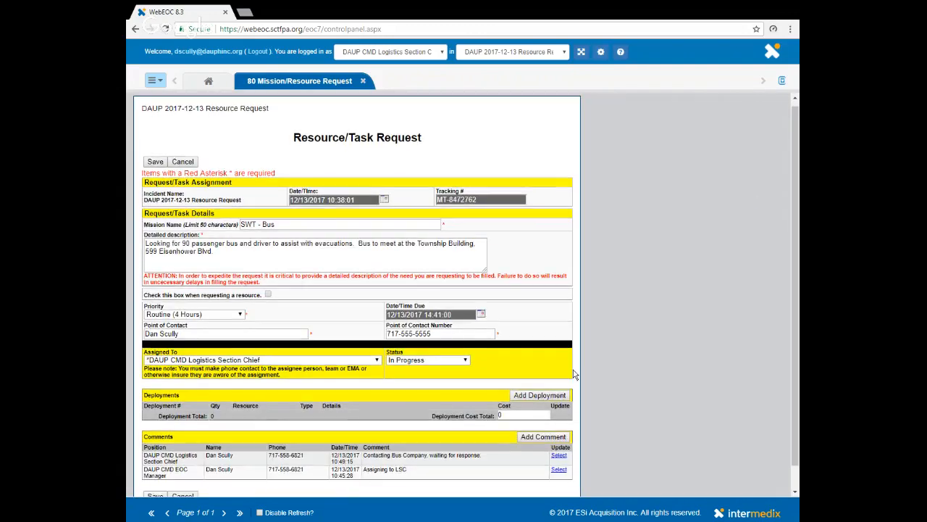
scroll(575, 374, down, 1)
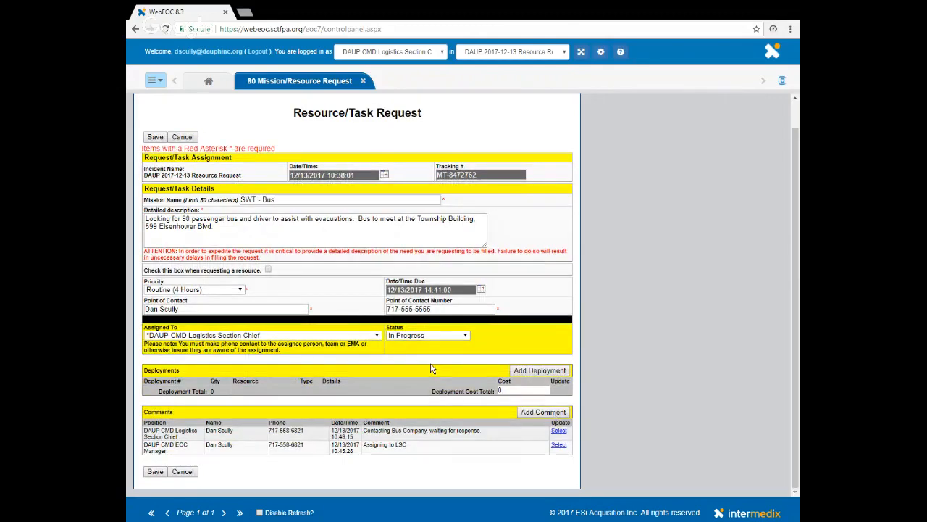
click(548, 413)
click(334, 425)
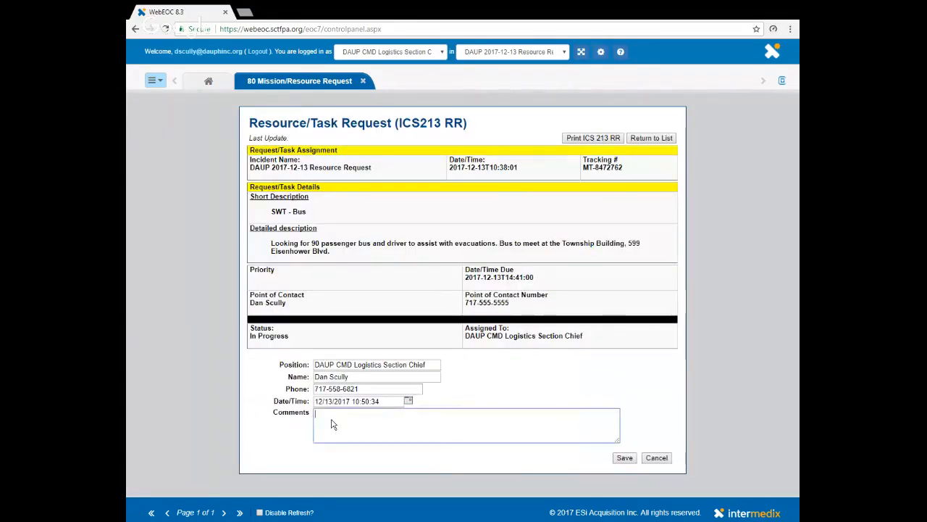
text(ABC)
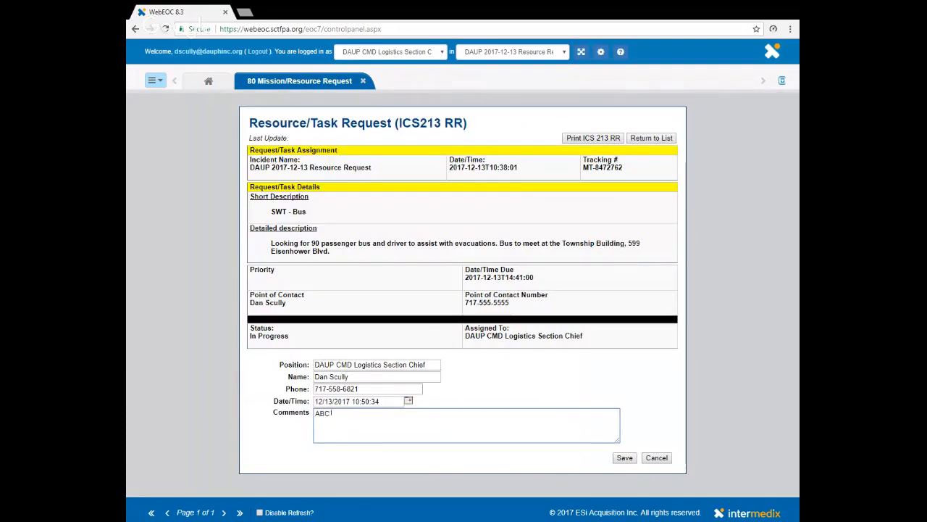
text( bus company will)
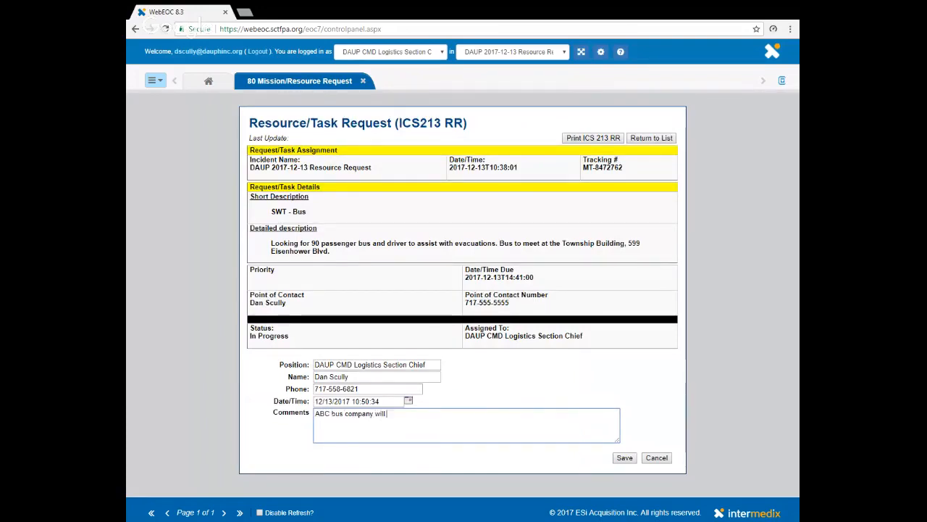
text( have a bus to the Twp )
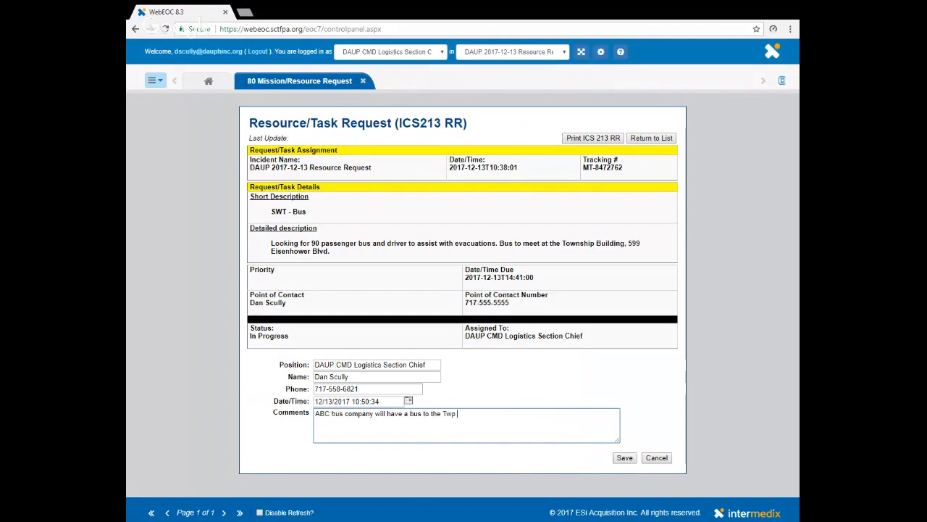
text(Buidling)
key(BackSpace)
key(BackSpace)
key(BackSpace)
key(BackSpace)
key(BackSpace)
text(lding.  ETA 1 hour.  Will cotnact)
key(BackSpace)
key(BackSpace)
key(BackSpace)
text(ntact POC )
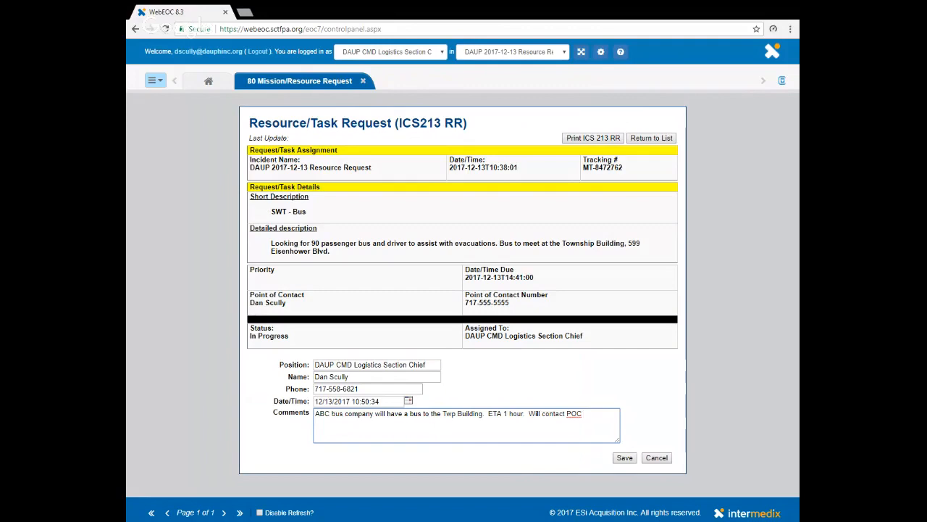
text(as needed.)
click(626, 459)
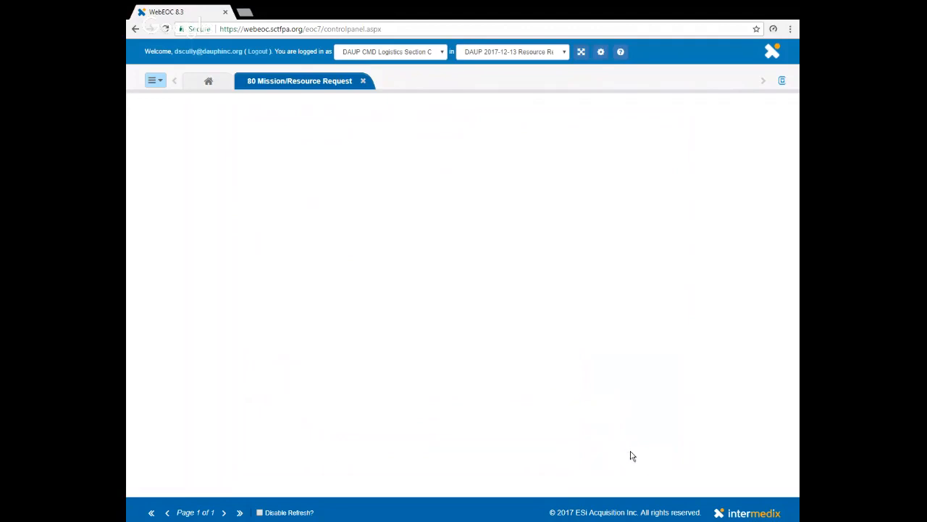
Step: Save the SWT - Bus request with the status Complete, and review its details before returning to the request list
scroll(505, 244, down, 1)
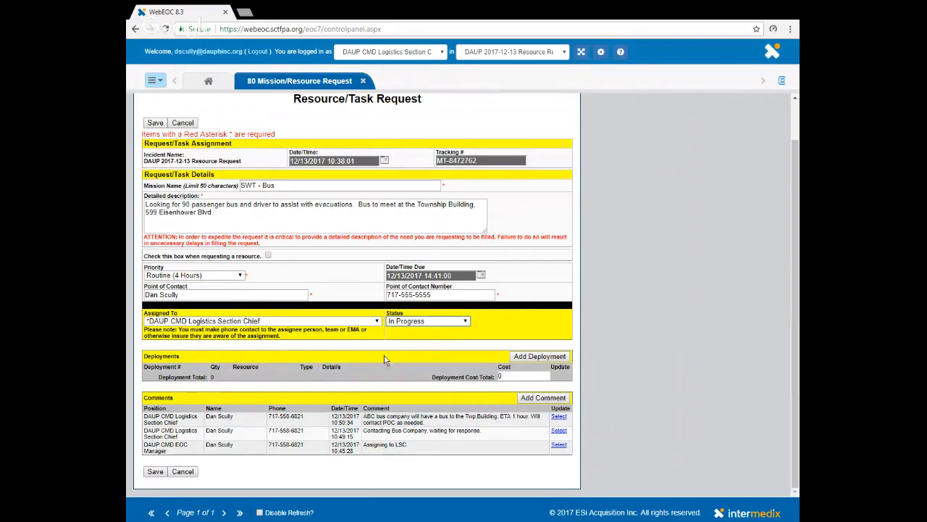
click(410, 347)
click(155, 471)
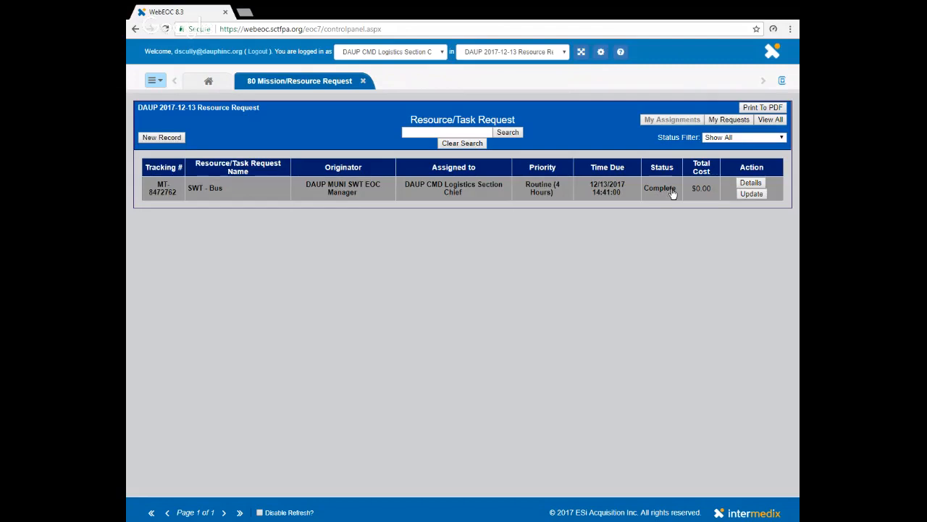
click(750, 183)
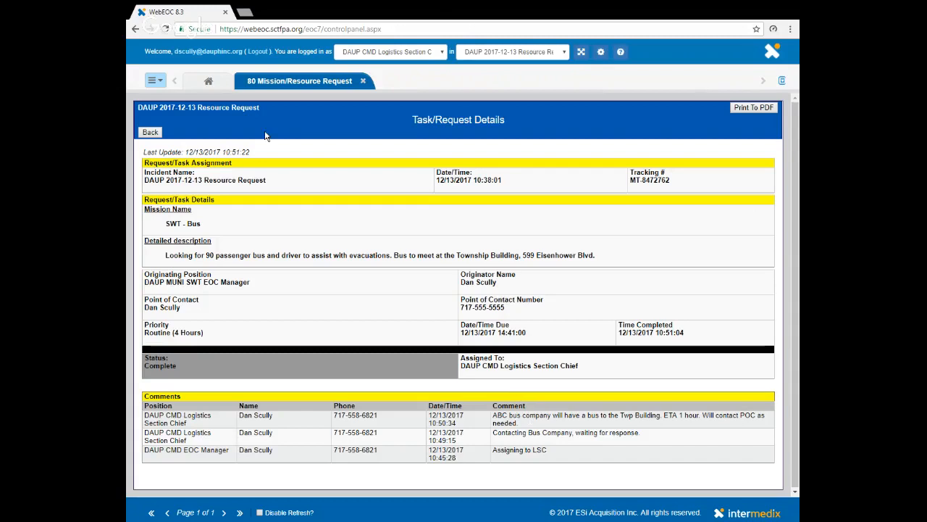
click(150, 133)
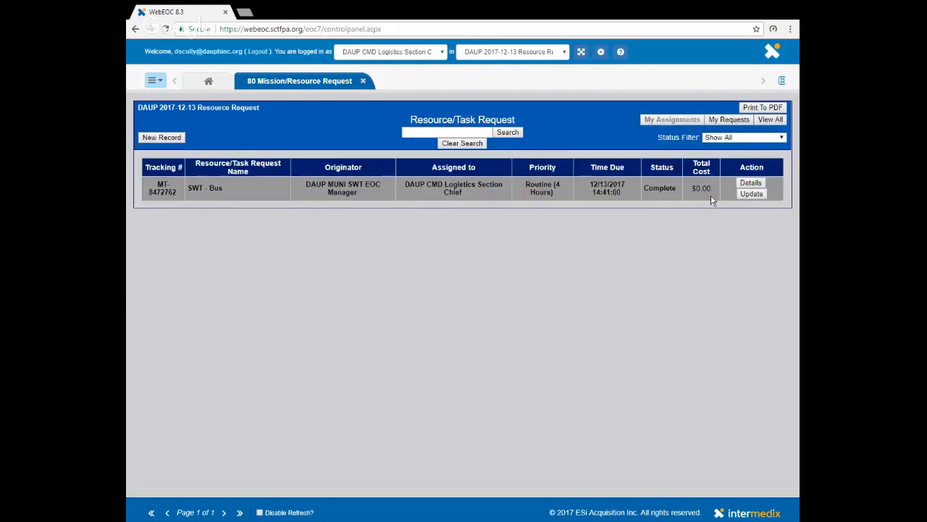
Step: Reopen the completed SWT - Bus request for updating, and open a blank comment form and cancel it
click(752, 194)
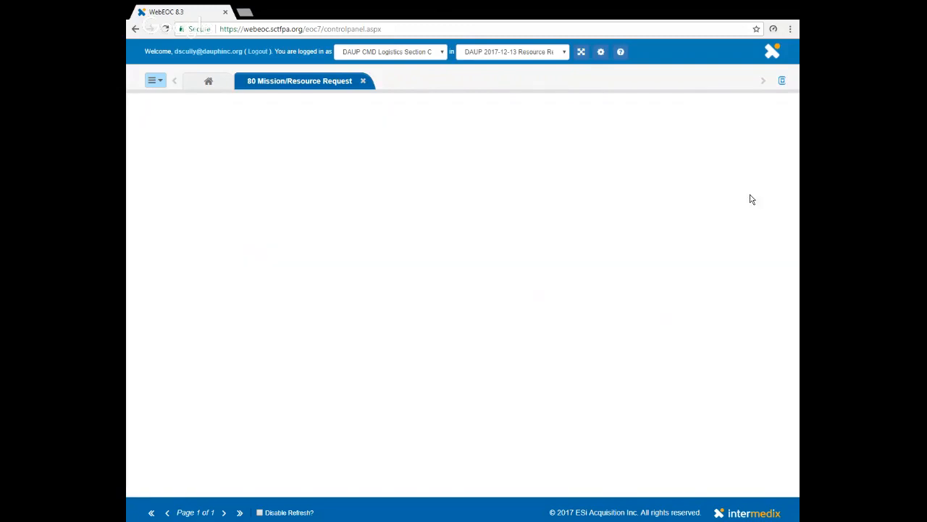
scroll(752, 199, down, 1)
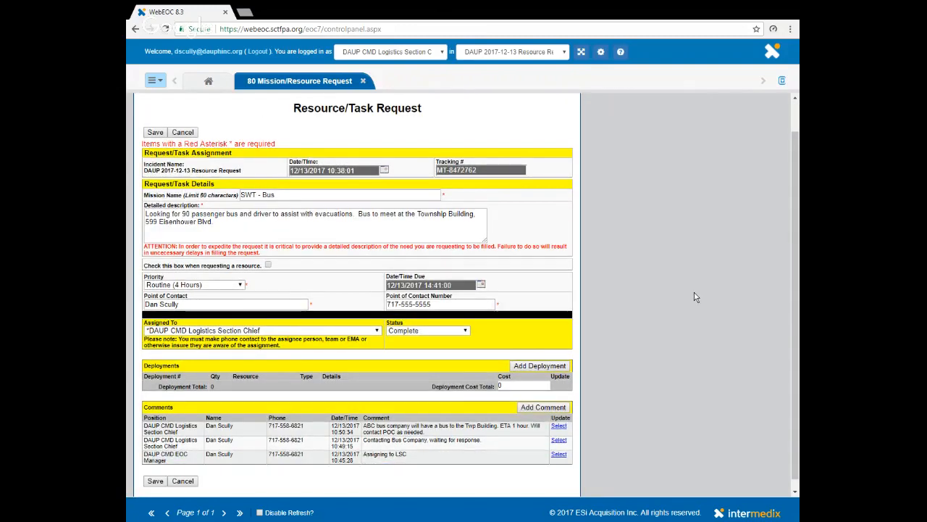
scroll(616, 326, down, 1)
click(547, 398)
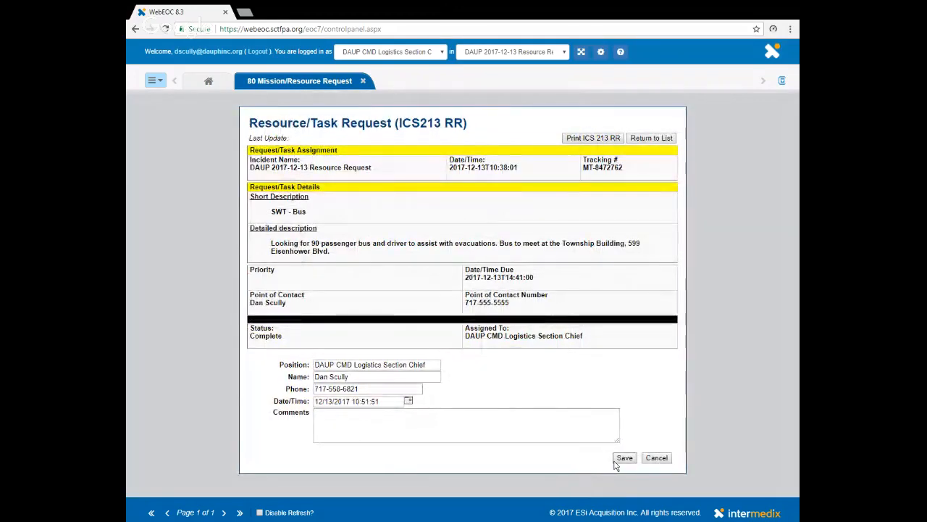
click(657, 458)
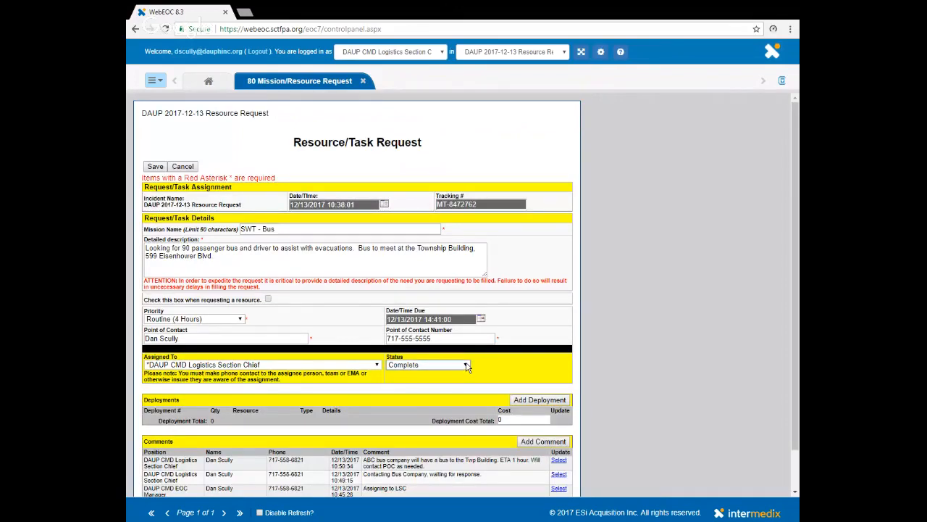
Step: Set the SWT - Bus request's status to Closed and save the request
click(407, 402)
scroll(407, 407, down, 1)
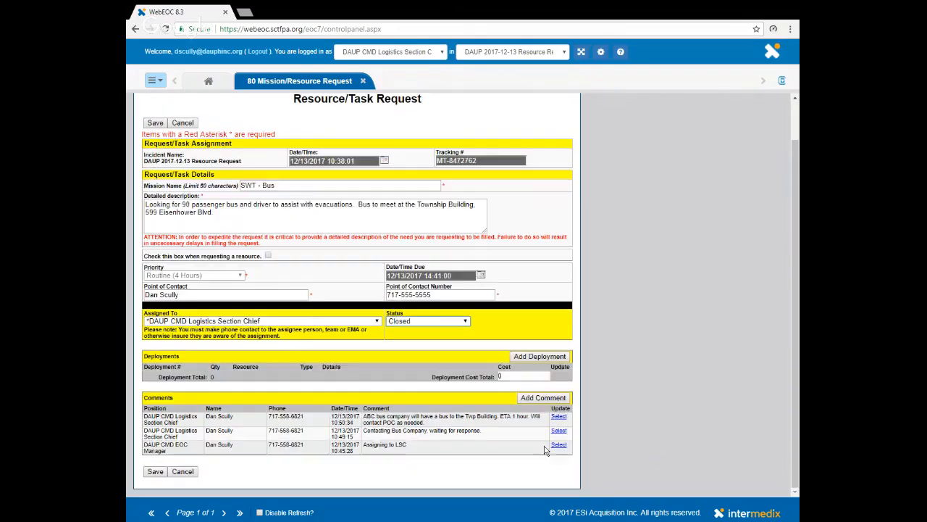
click(154, 472)
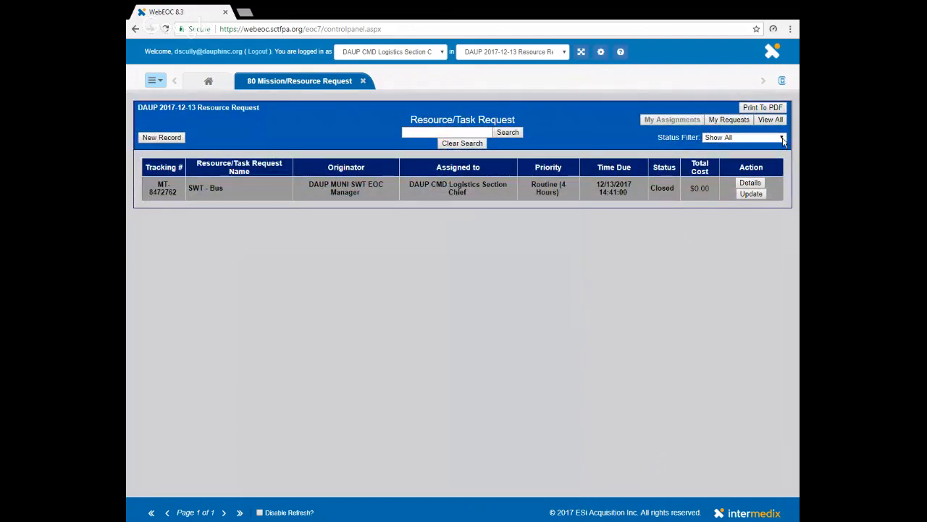
Step: View all positions' requests on the board with the status filter set to Show All
click(746, 195)
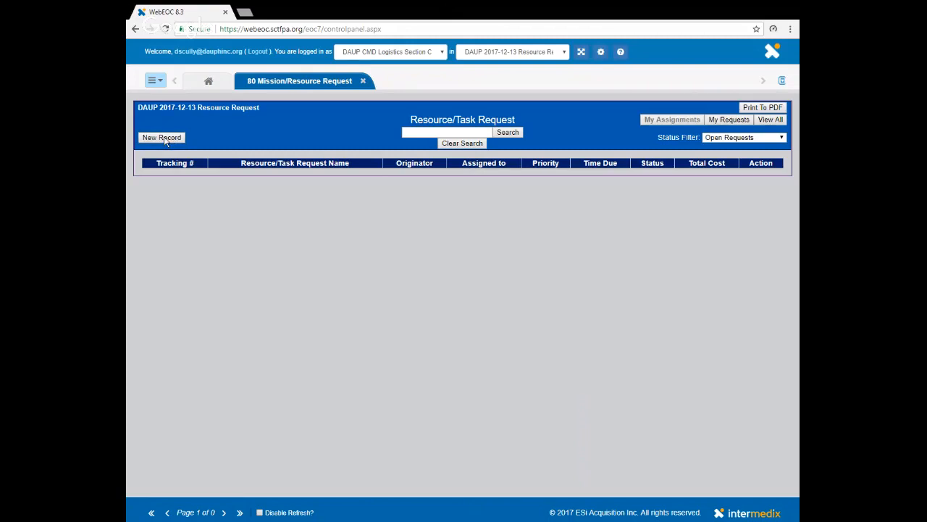
click(770, 122)
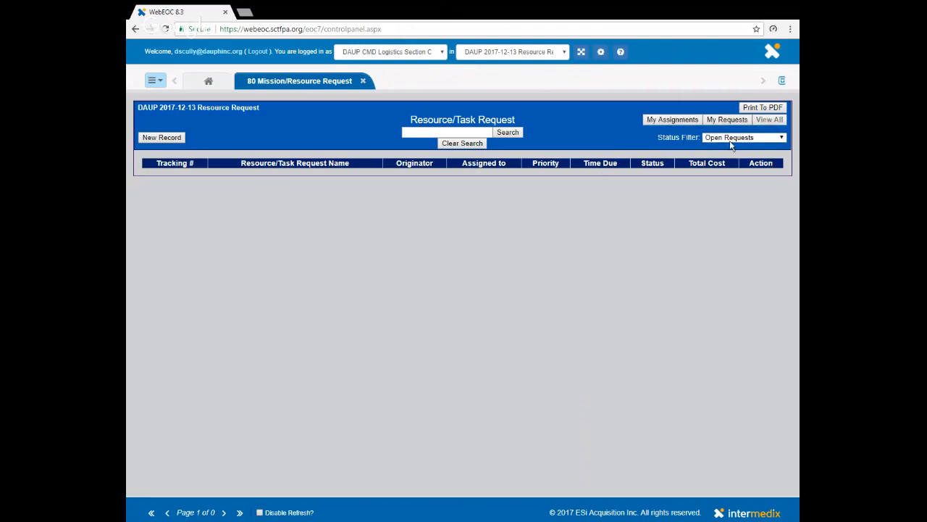
click(782, 137)
click(728, 150)
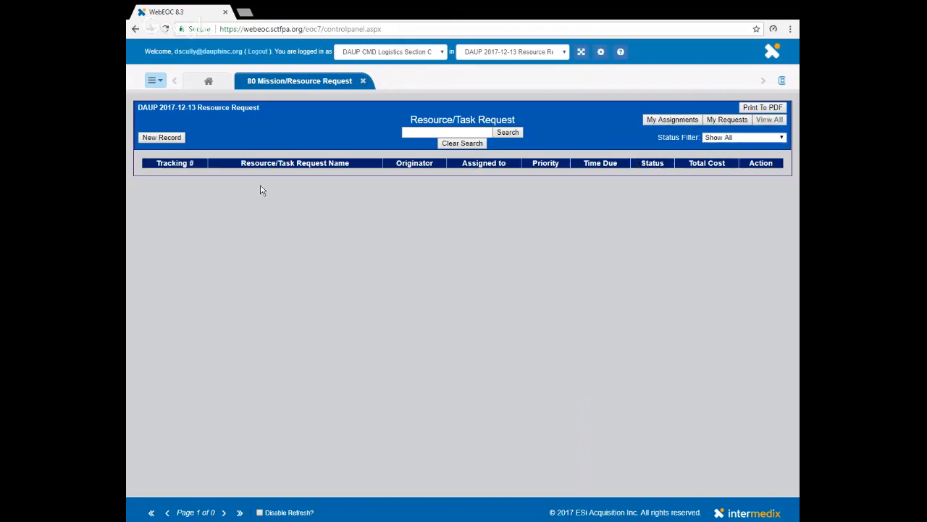